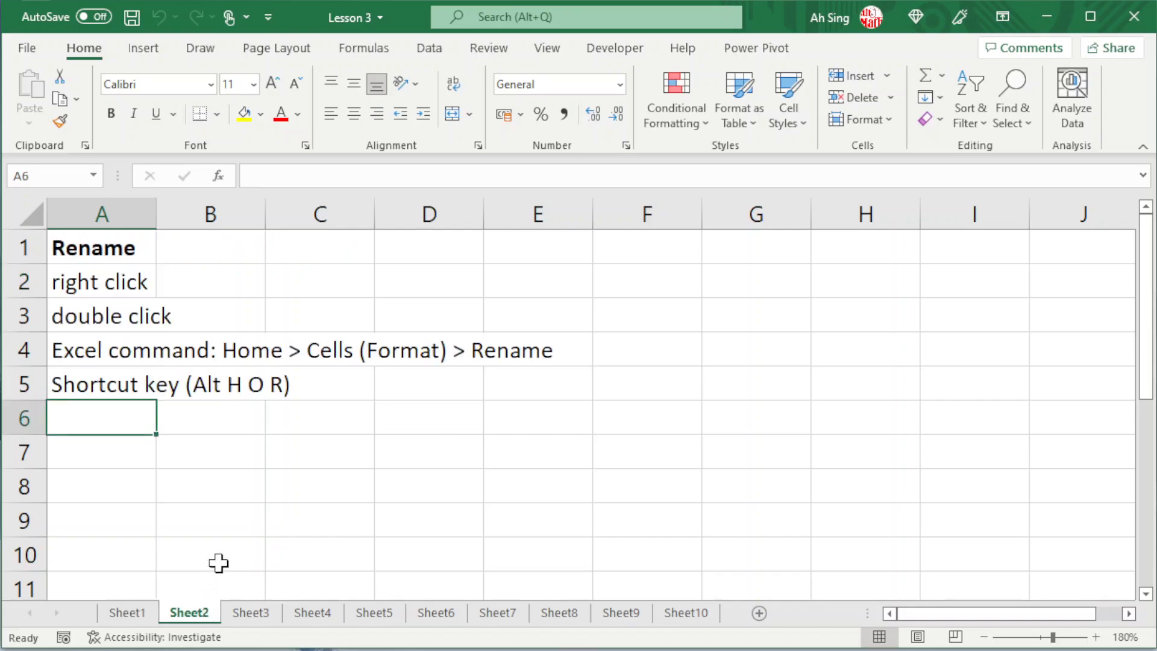
Step: Rename the Sheet2 worksheet with the account holder's name
right_click(186, 610)
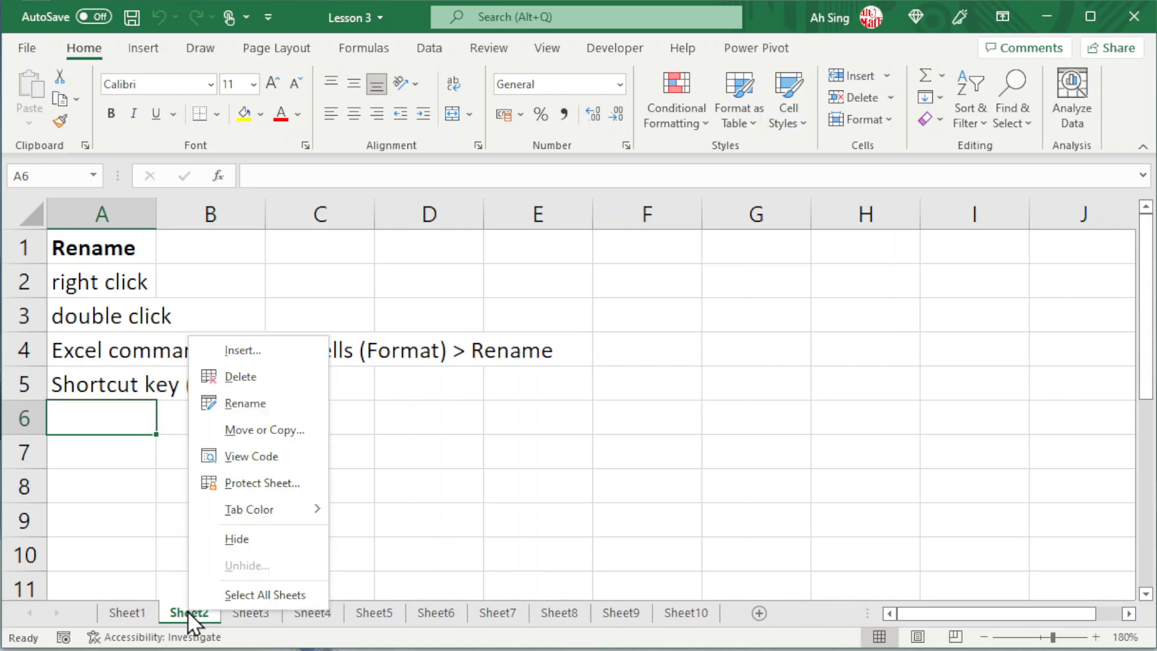
click(229, 408)
text(Ah Sing)
key(Return)
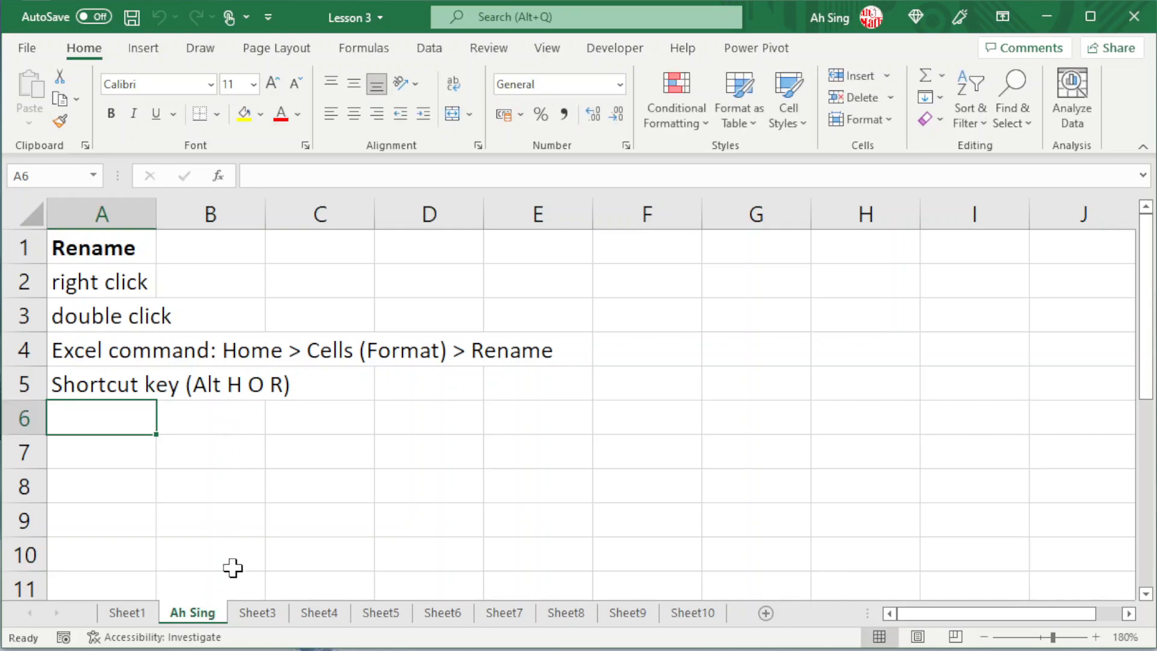
Step: Change the name of the current second worksheet to Change
double_click(196, 611)
text(Change)
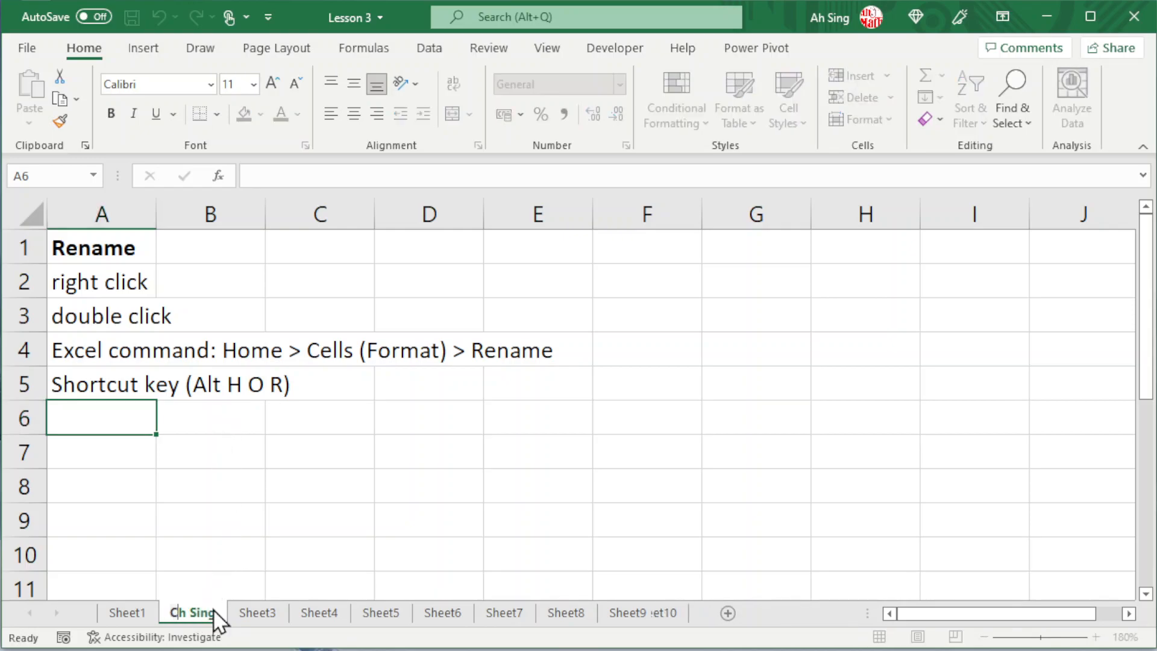
key(Return)
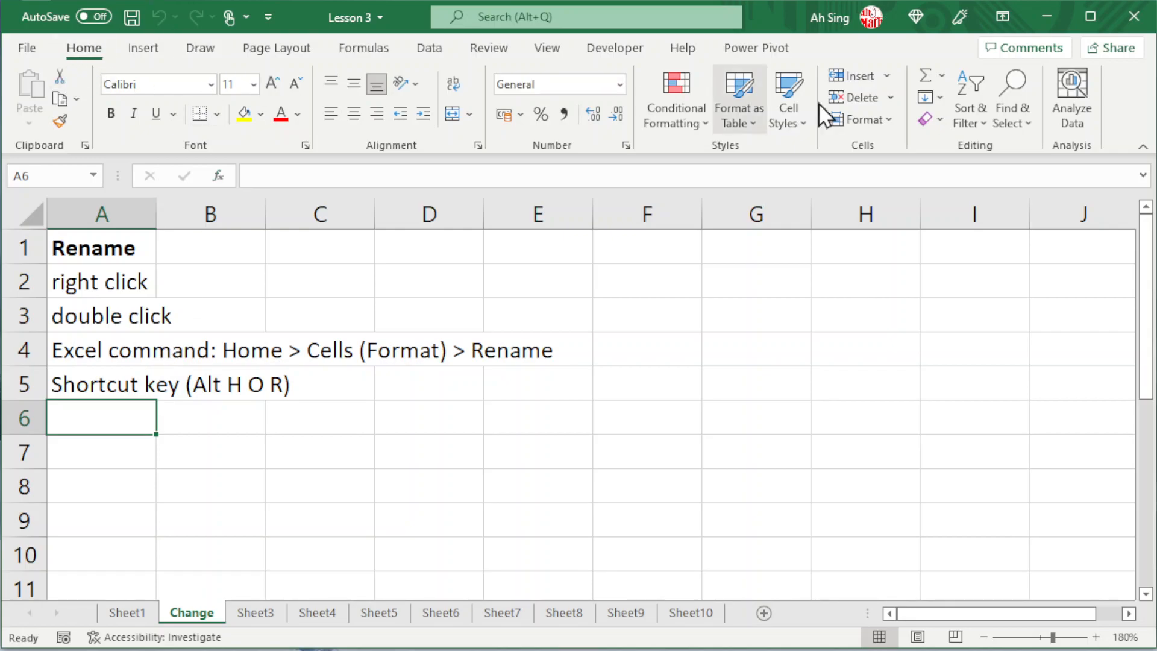
click(883, 119)
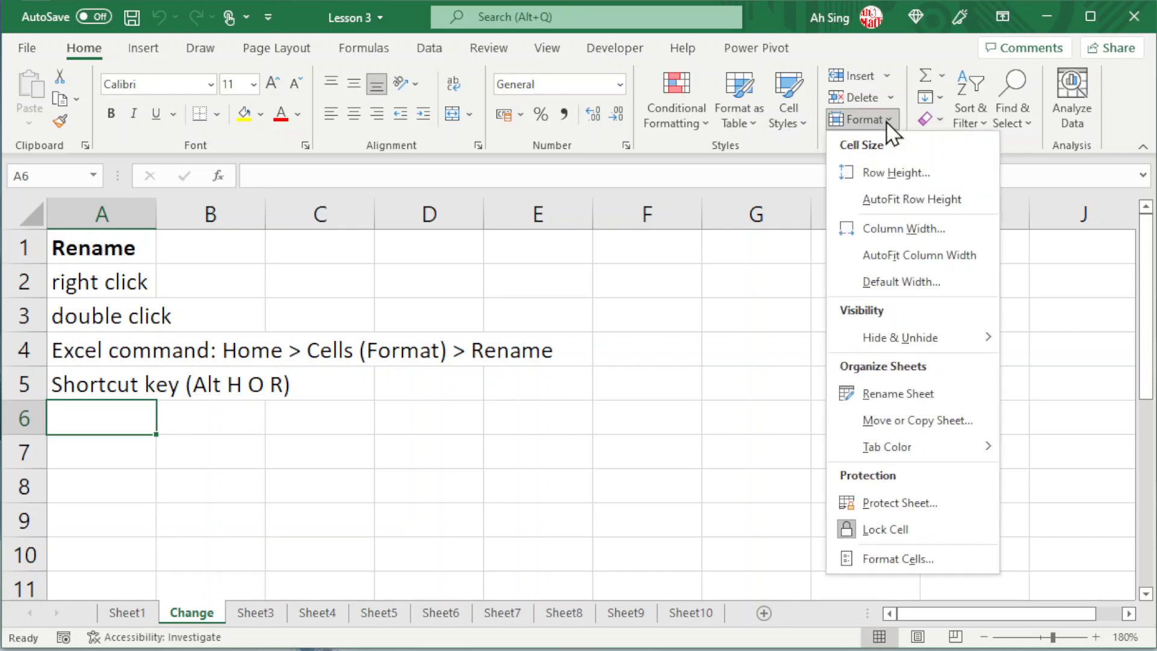
click(861, 398)
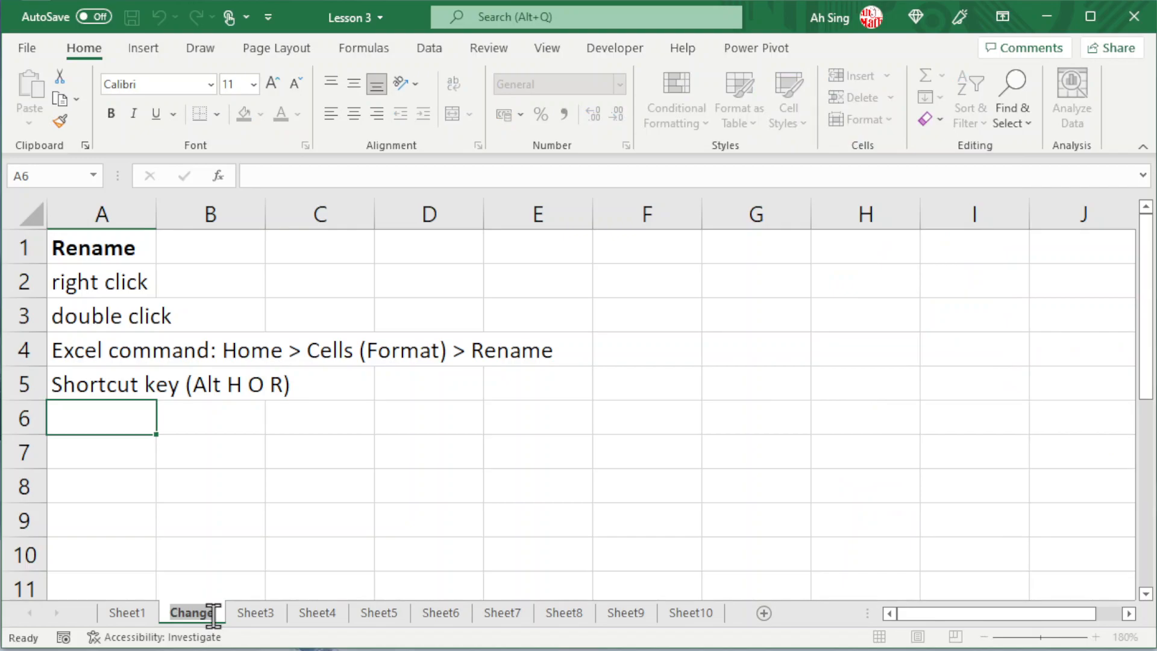
click(125, 417)
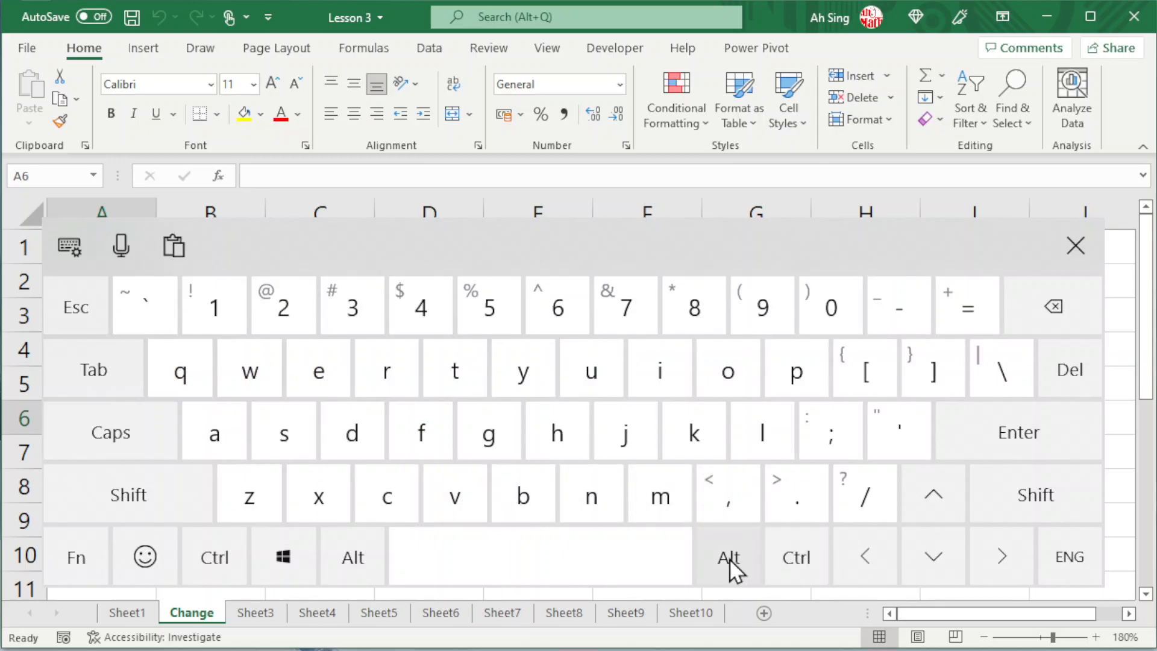
Step: Rename the Change worksheet to Rename, using the on-screen keyboard to start the renaming, and close that keyboard
click(729, 559)
click(558, 440)
click(729, 373)
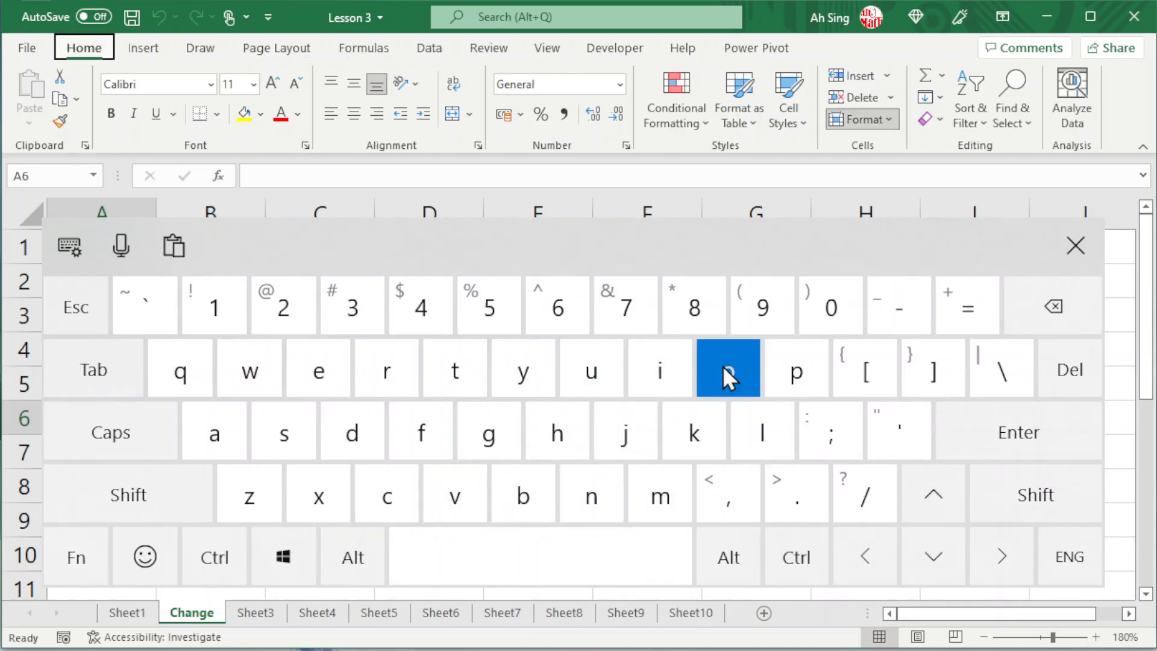
click(385, 369)
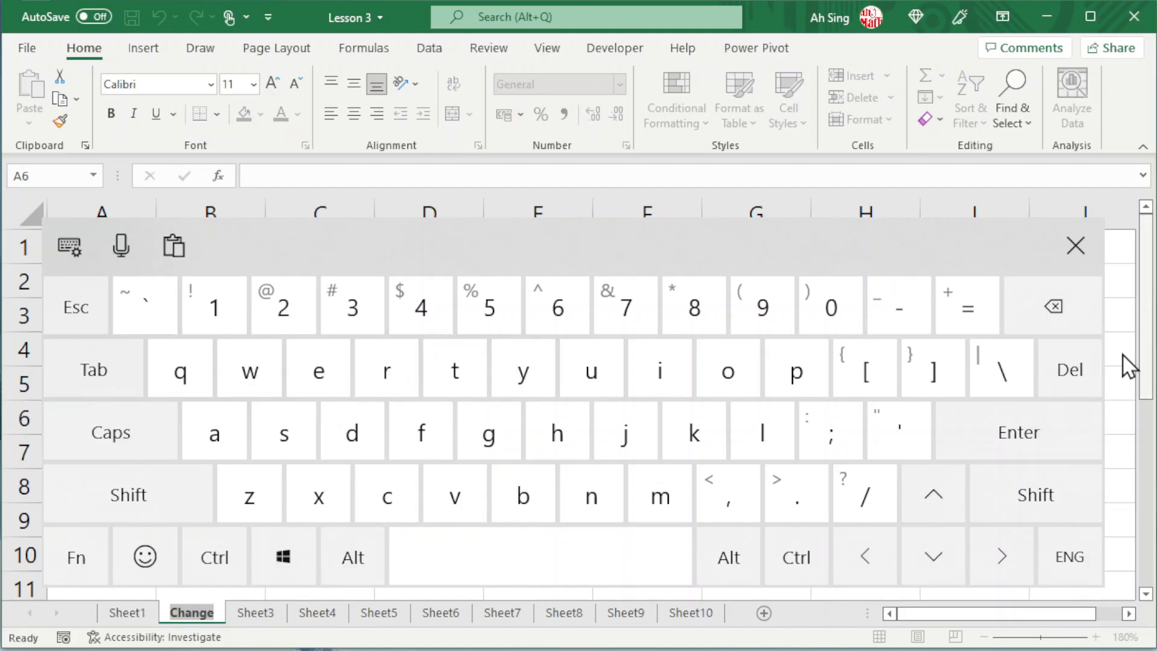
click(1075, 245)
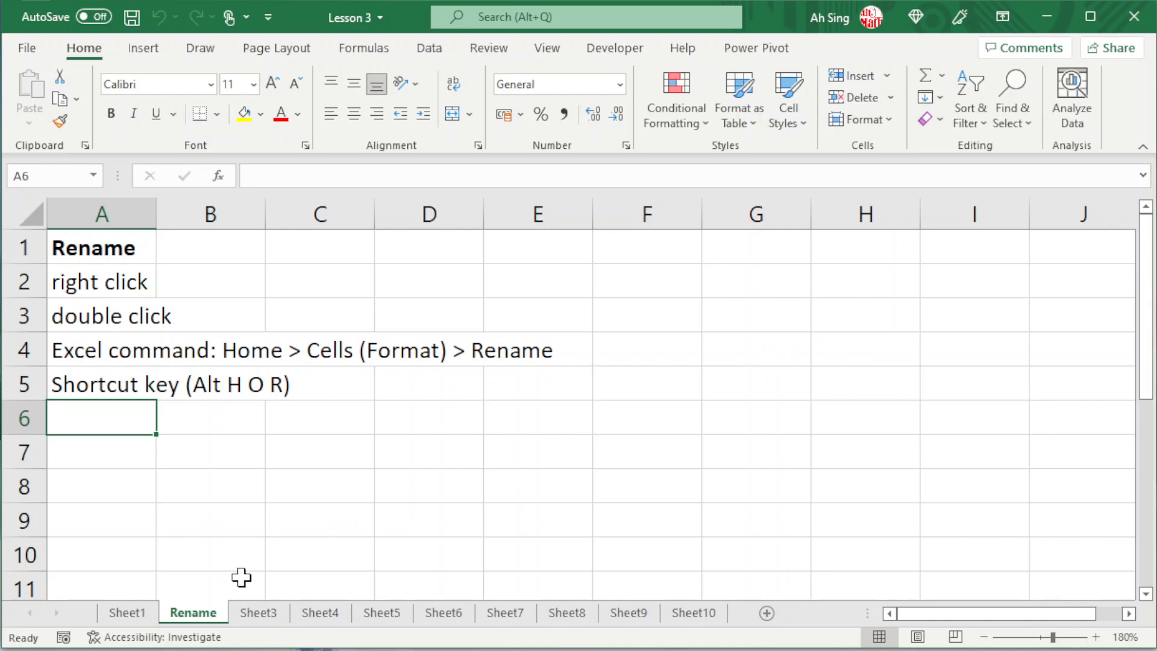
Step: Open Sheet3, go back to the preceding Rename worksheet and return to Sheet3
click(262, 615)
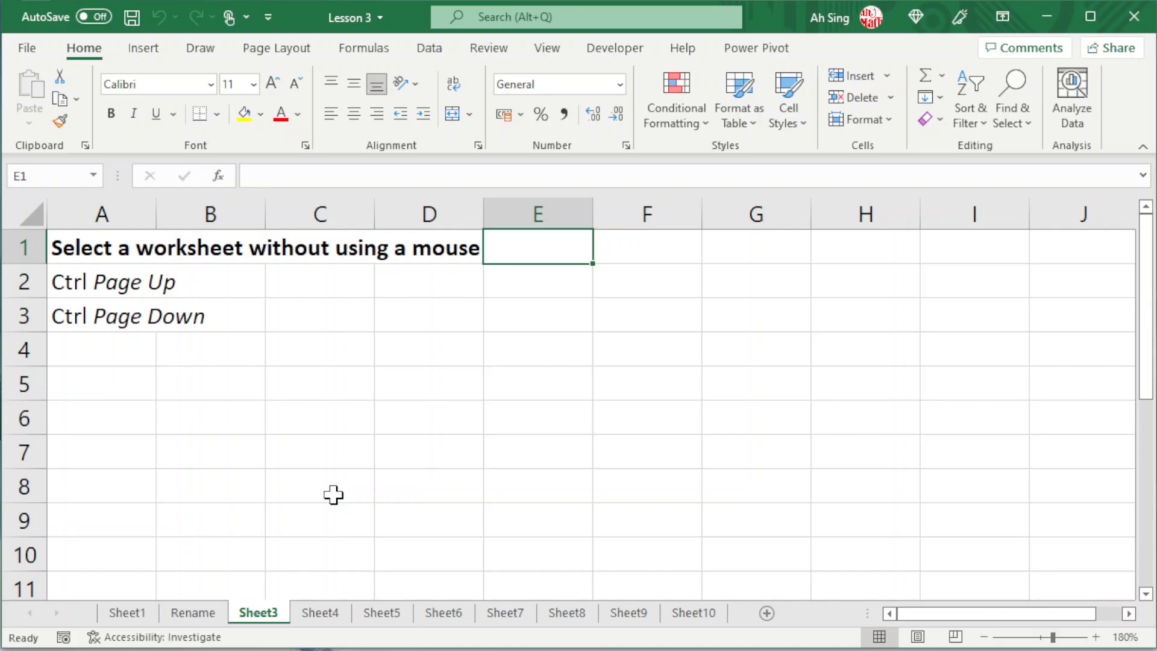
key(ctrl+Page_Up)
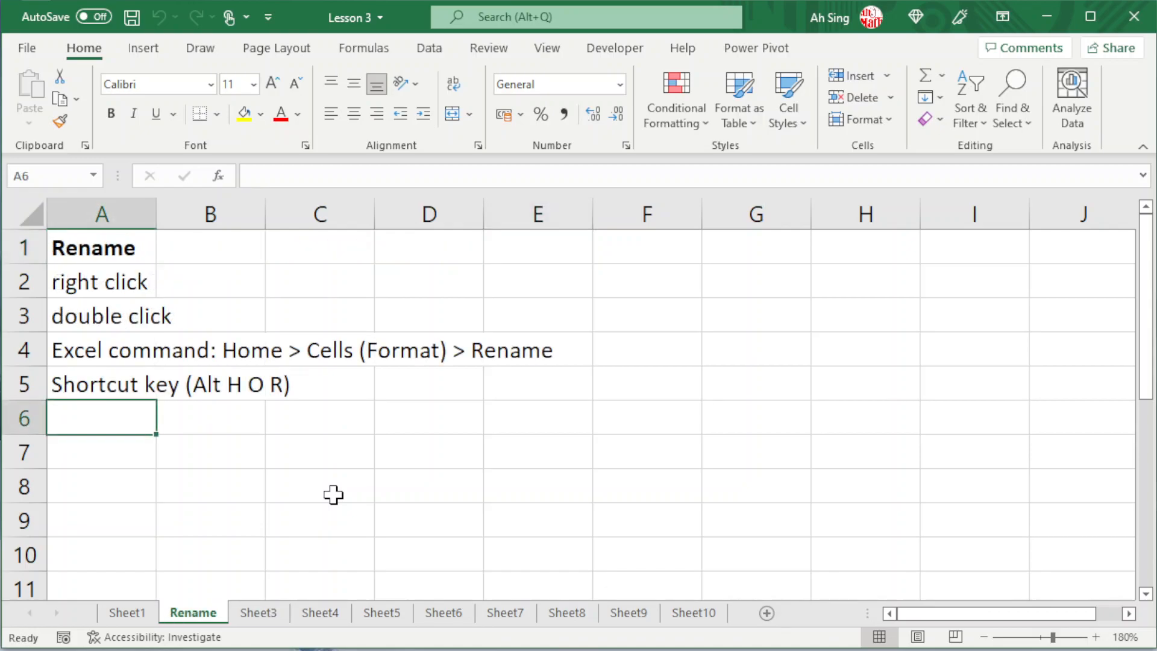
key(ctrl+Page_Down)
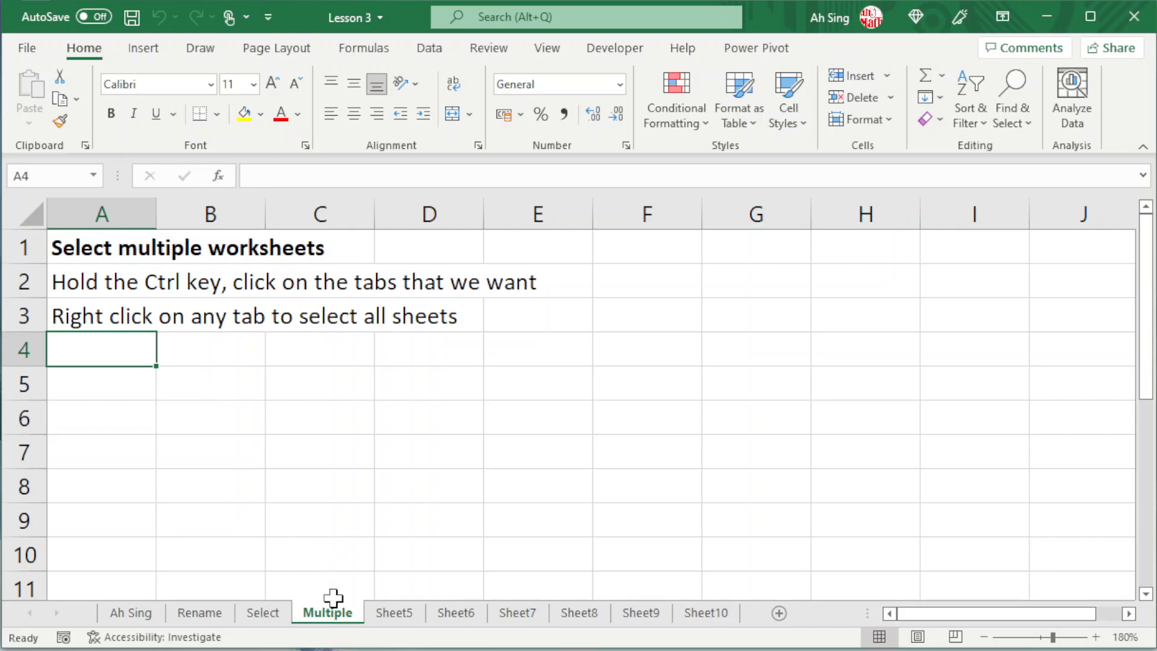
Step: Group the Sheet5, Sheet6 and Select worksheets with Multiple, and ungroup them to return to Multiple alone
ctrl+click(392, 612)
ctrl+click(443, 612)
ctrl+click(261, 612)
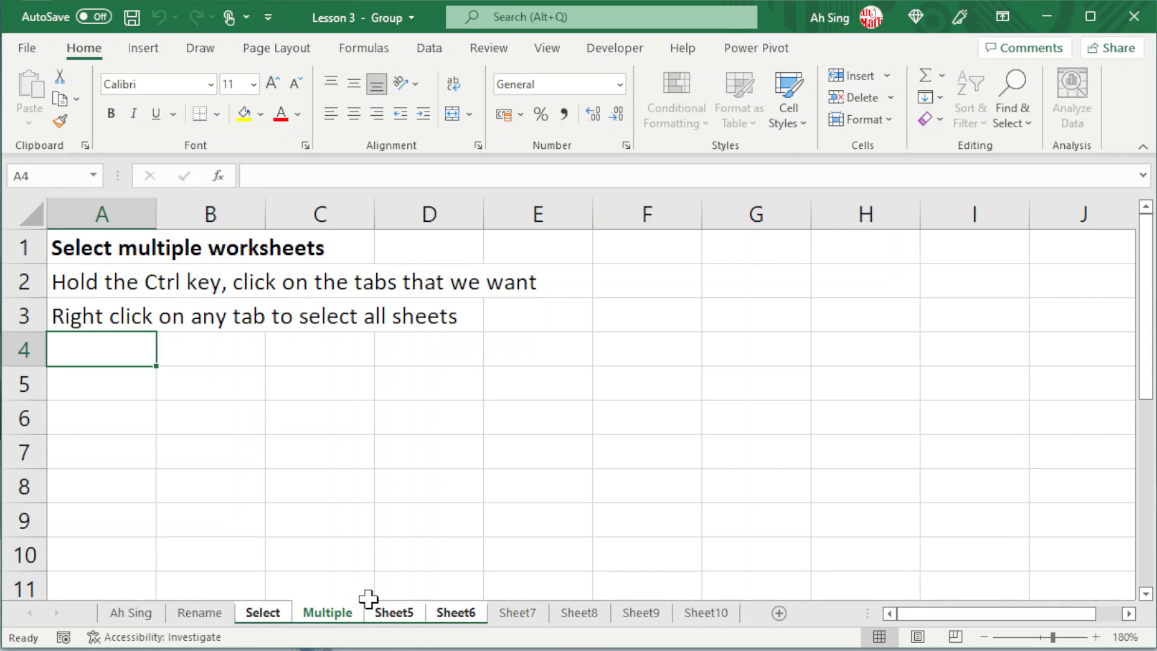
click(186, 612)
click(310, 612)
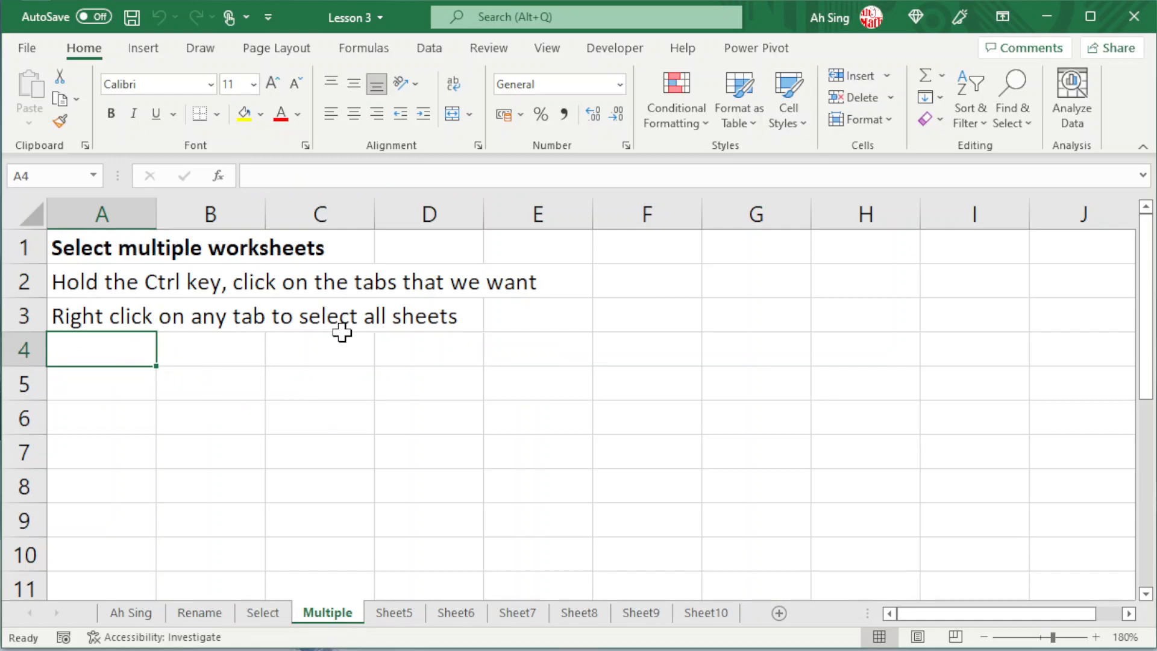
Step: Select all worksheets in the workbook as one group, and ungroup them by activating the Rename worksheet
right_click(325, 615)
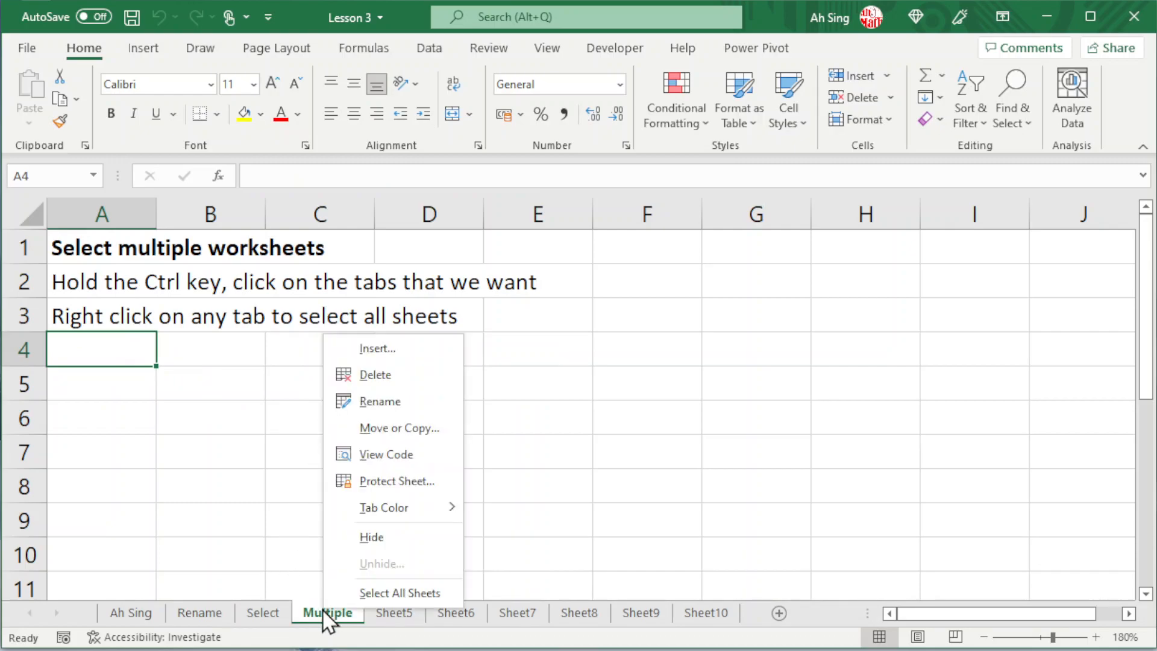
click(376, 592)
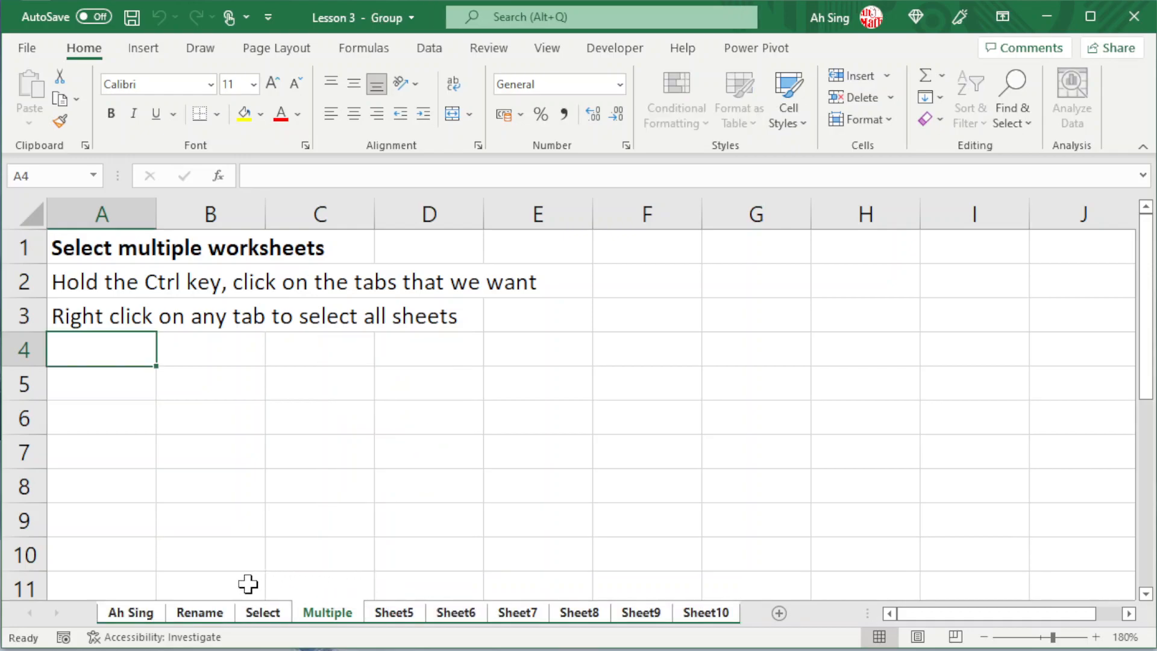
click(204, 612)
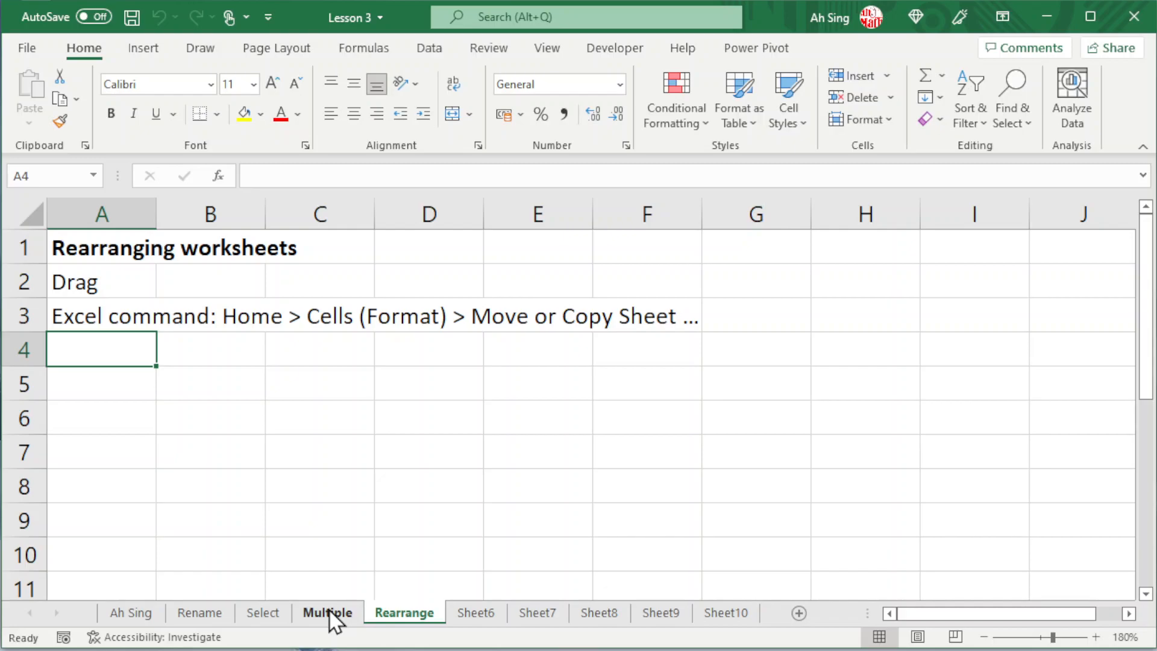
Step: Move the Multiple worksheet in front of Rename and put it back directly before Rearrange
mouse_move(327, 612)
mouse_down()
mouse_move(324, 593)
mouse_move(187, 573)
mouse_up()
drag(195, 614, 369, 591)
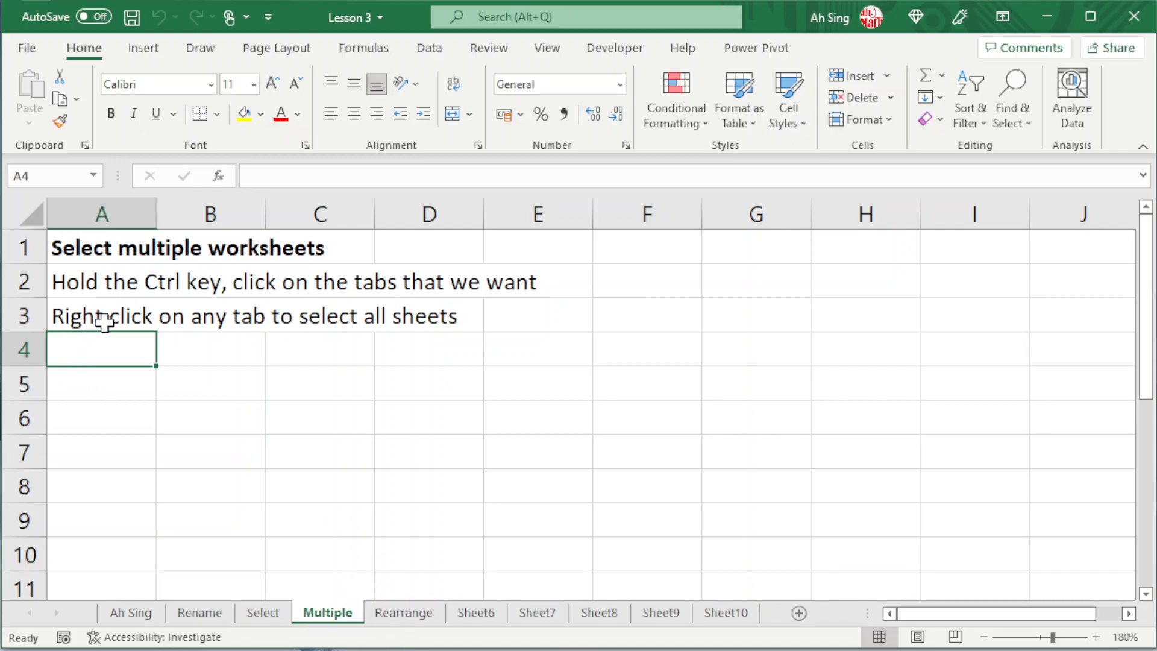
Step: Move the Rearrange worksheet before Multiple with Move or Copy Sheet, and return it to its place after Multiple
click(416, 613)
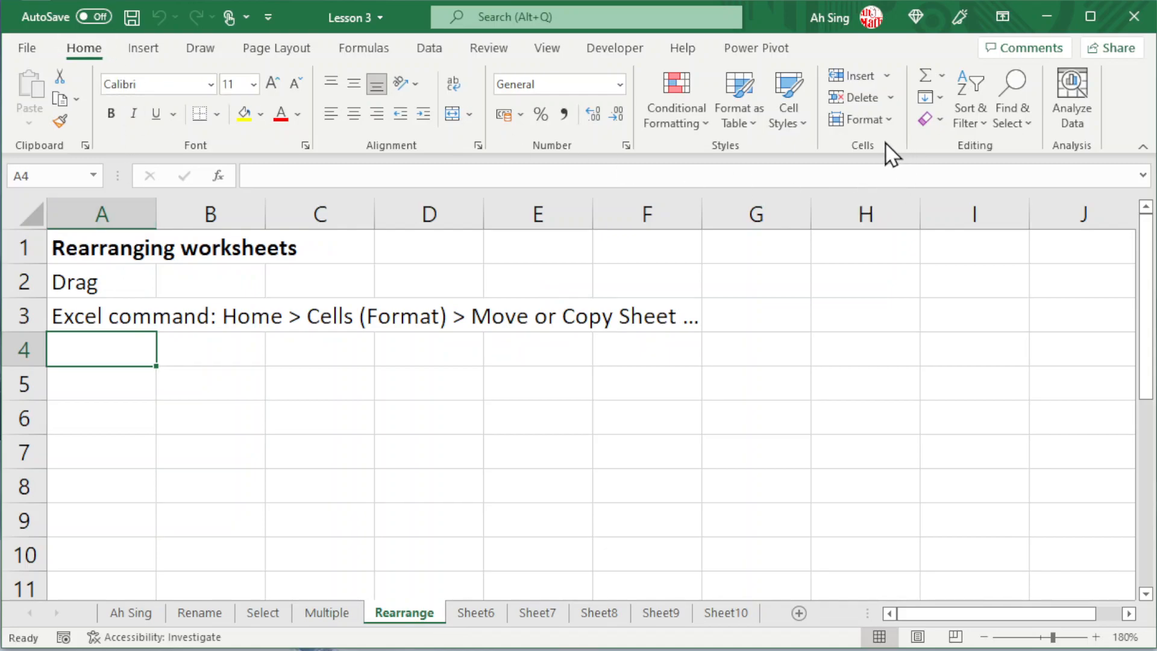
click(885, 121)
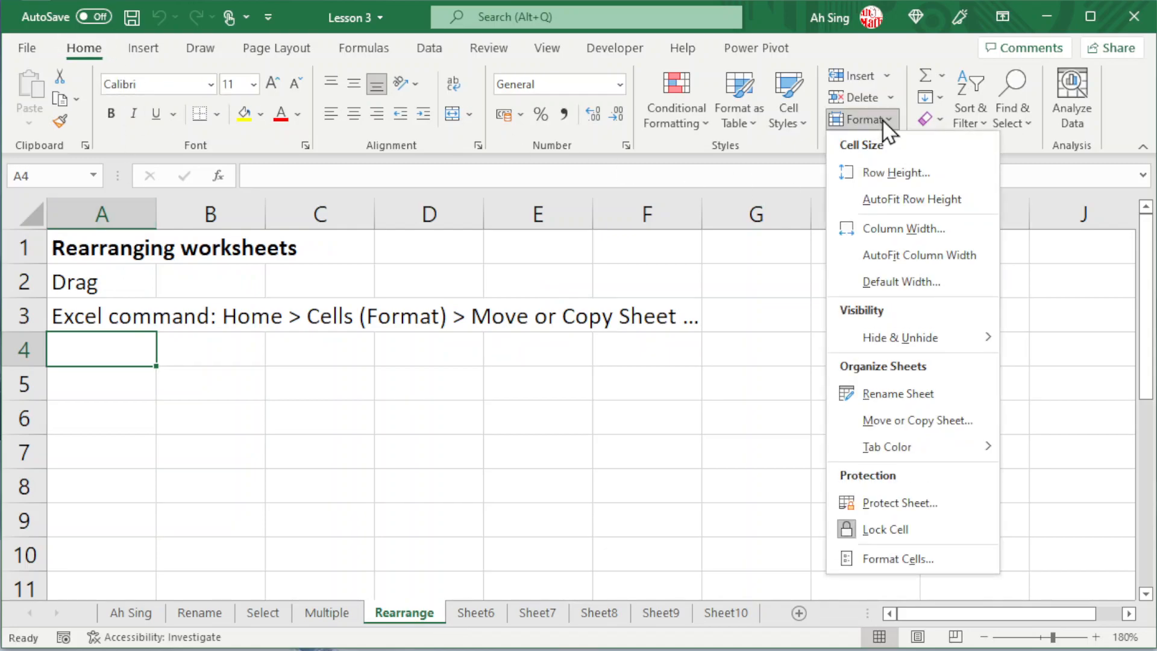
click(926, 421)
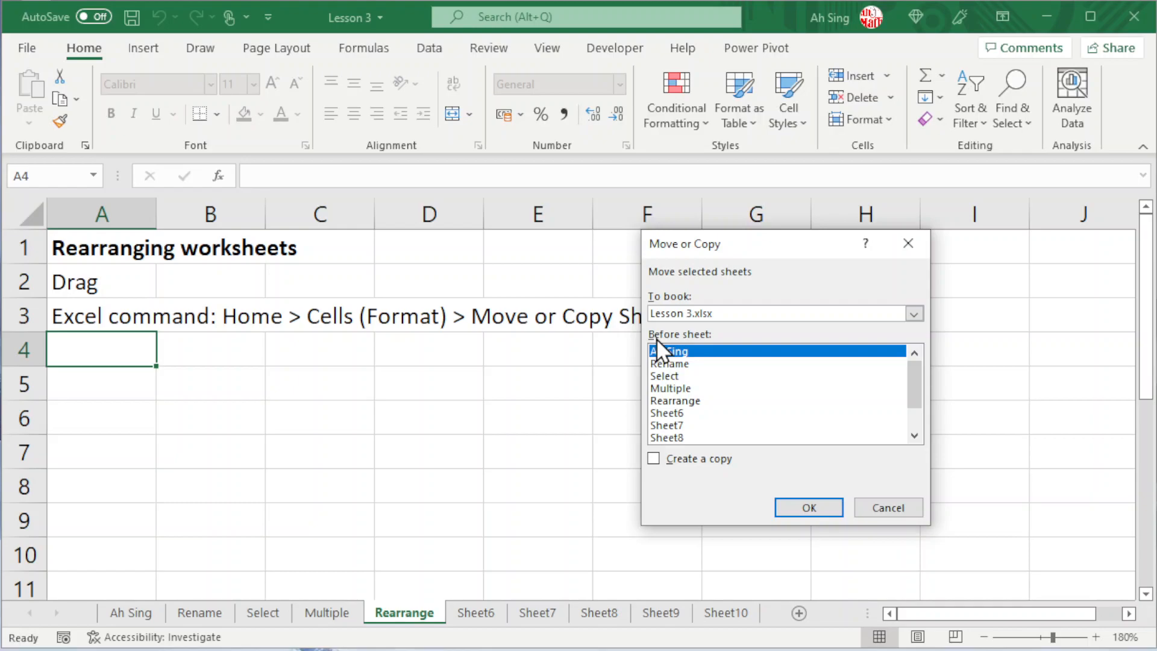
click(671, 389)
click(809, 508)
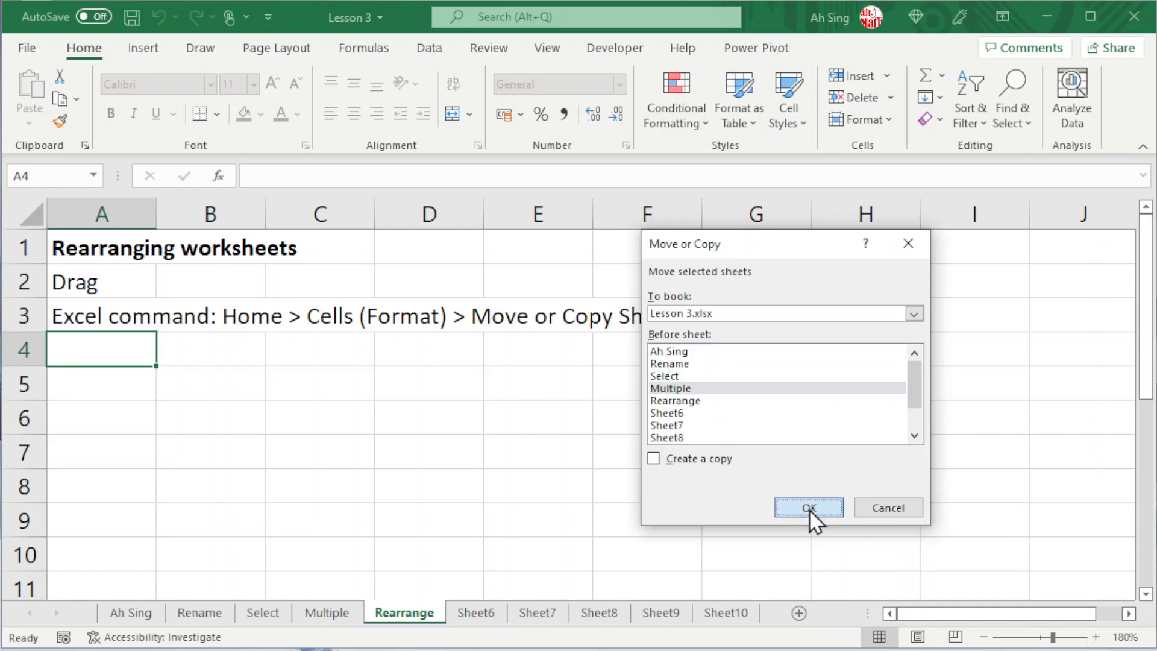
drag(322, 617, 449, 598)
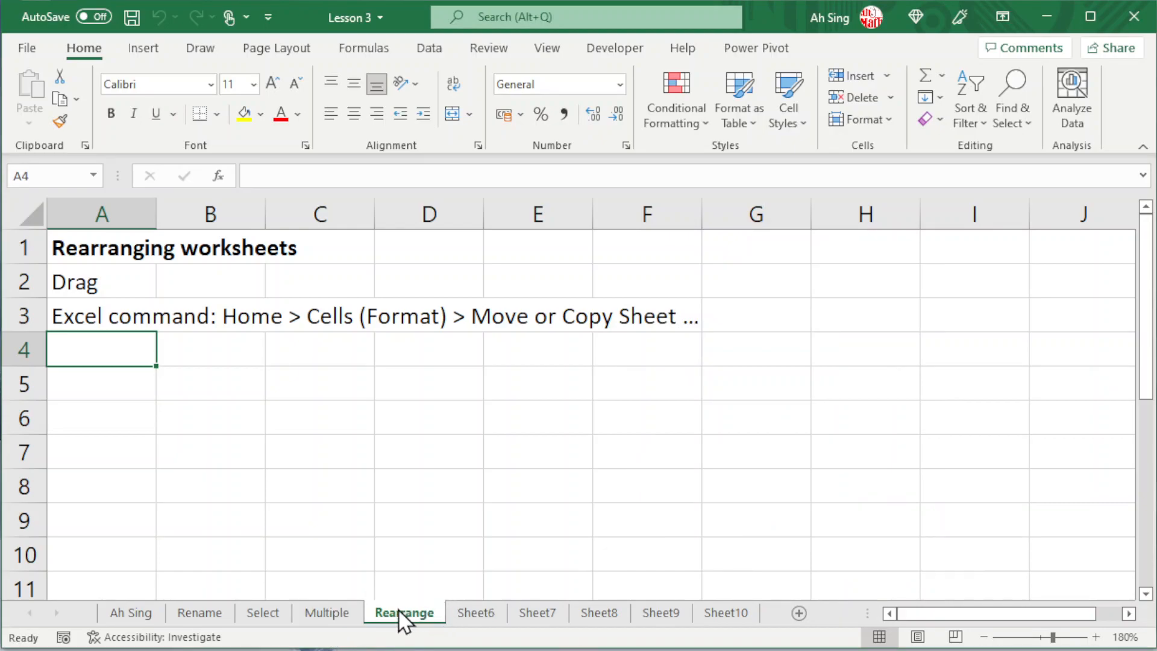
Step: Group the Multiple and Rearrange worksheets and move both before the Rename worksheet with Move or Copy Sheet
ctrl+click(327, 607)
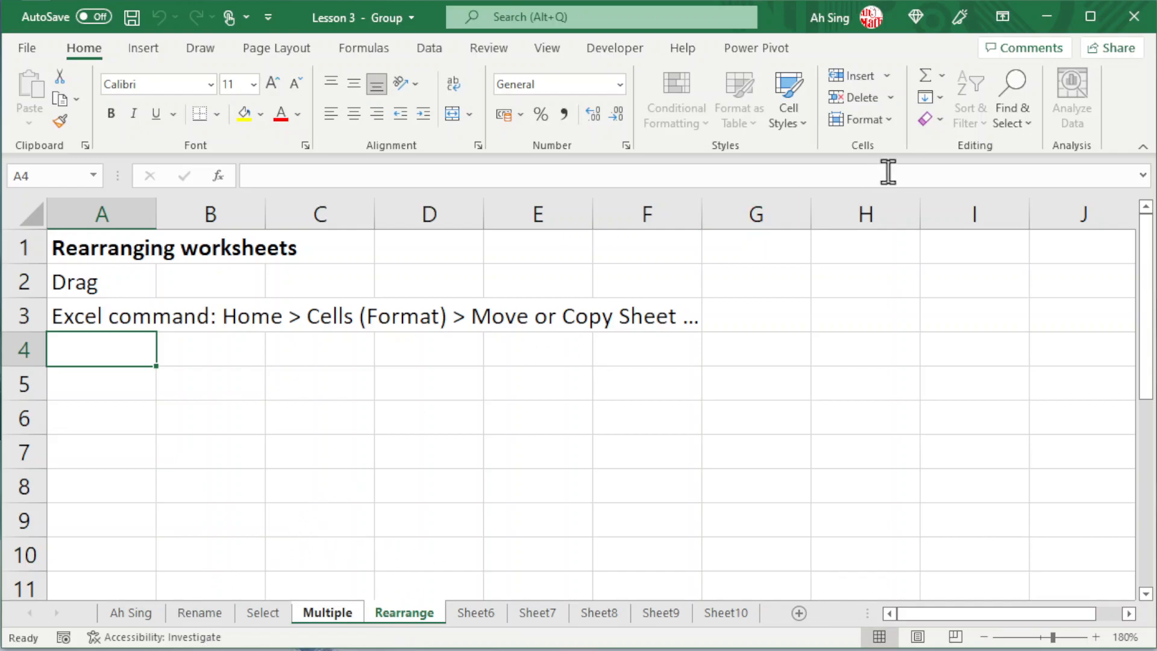
click(885, 118)
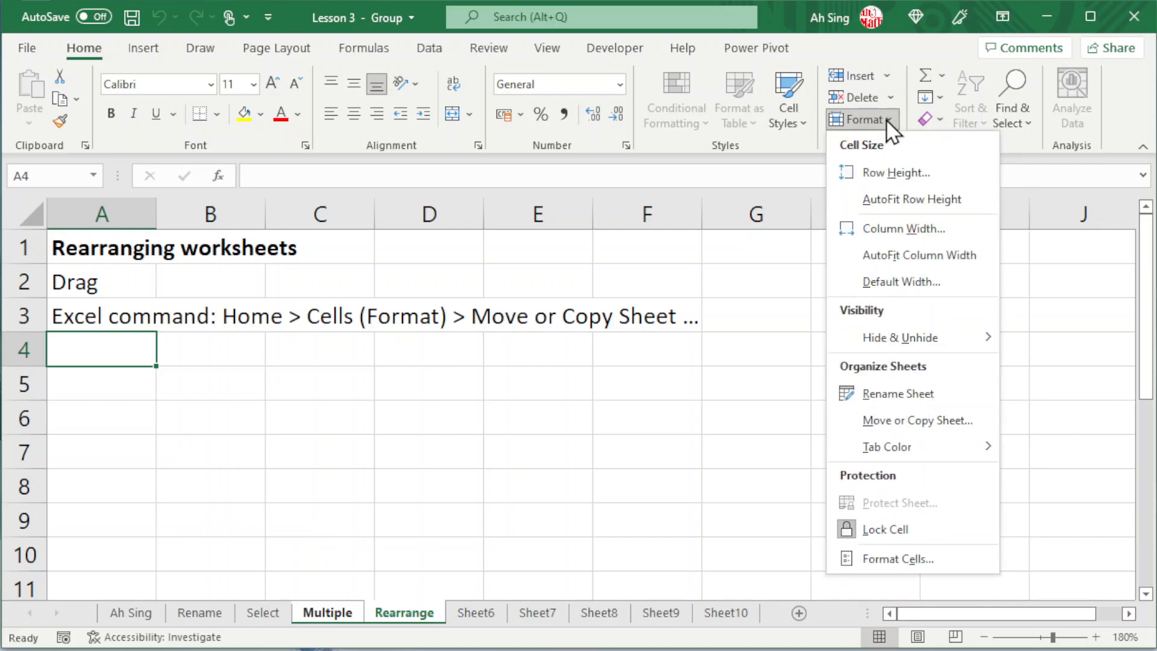
click(869, 421)
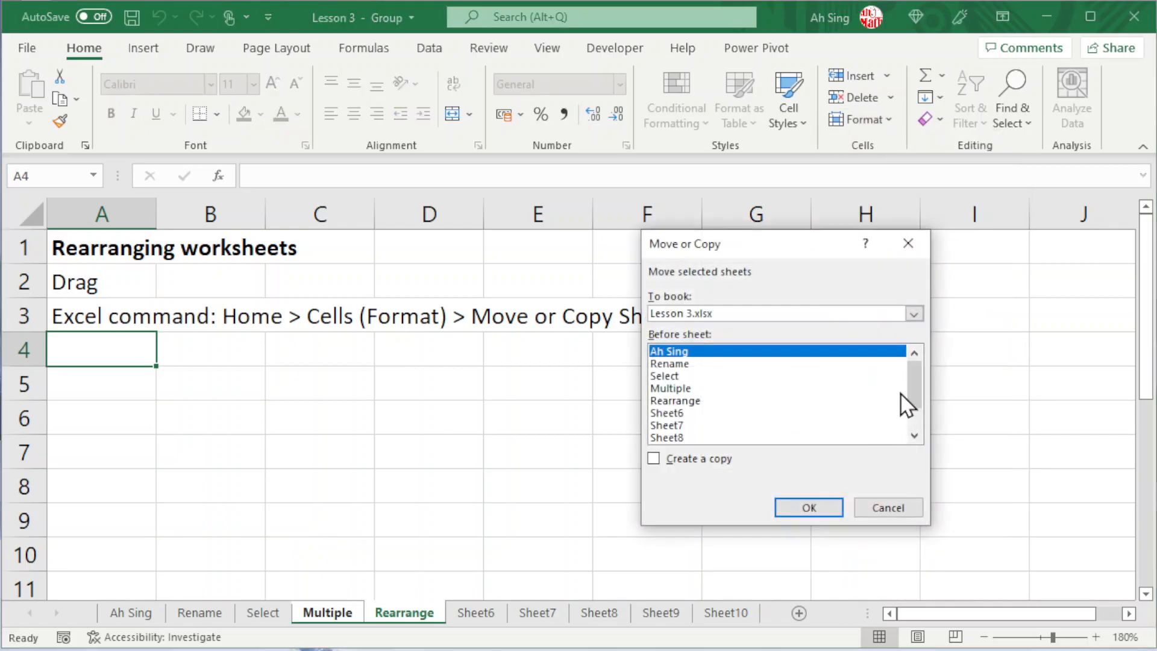
click(676, 364)
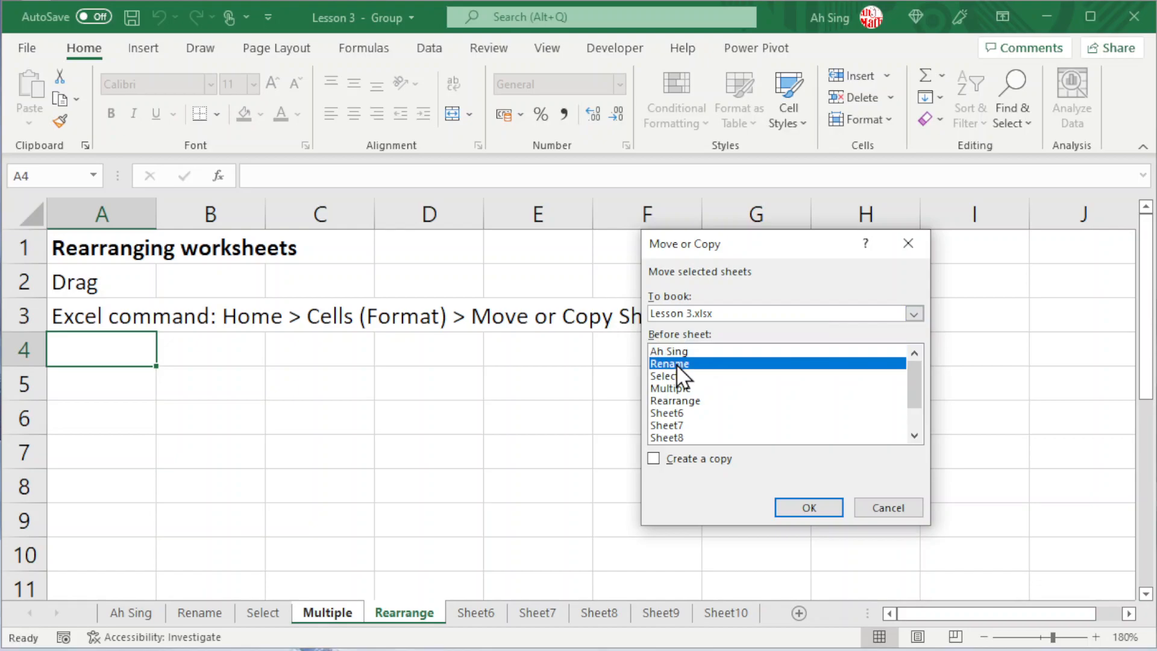
click(808, 506)
click(205, 613)
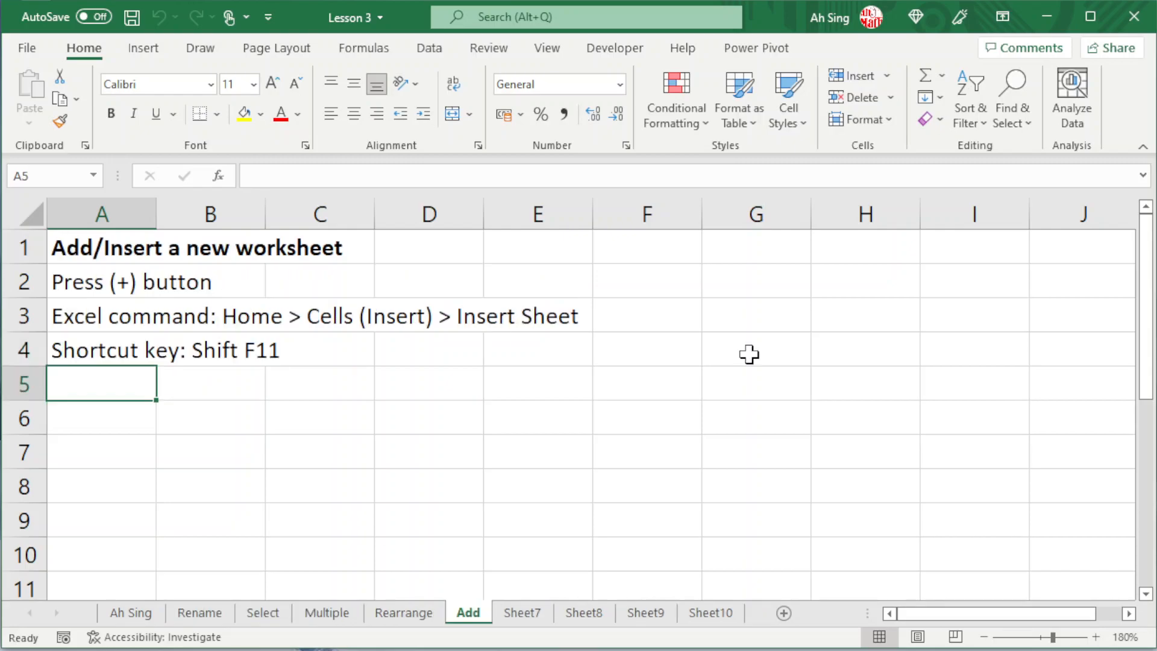
Step: Insert two new blank worksheets directly after the Add worksheet and return to Add
click(785, 615)
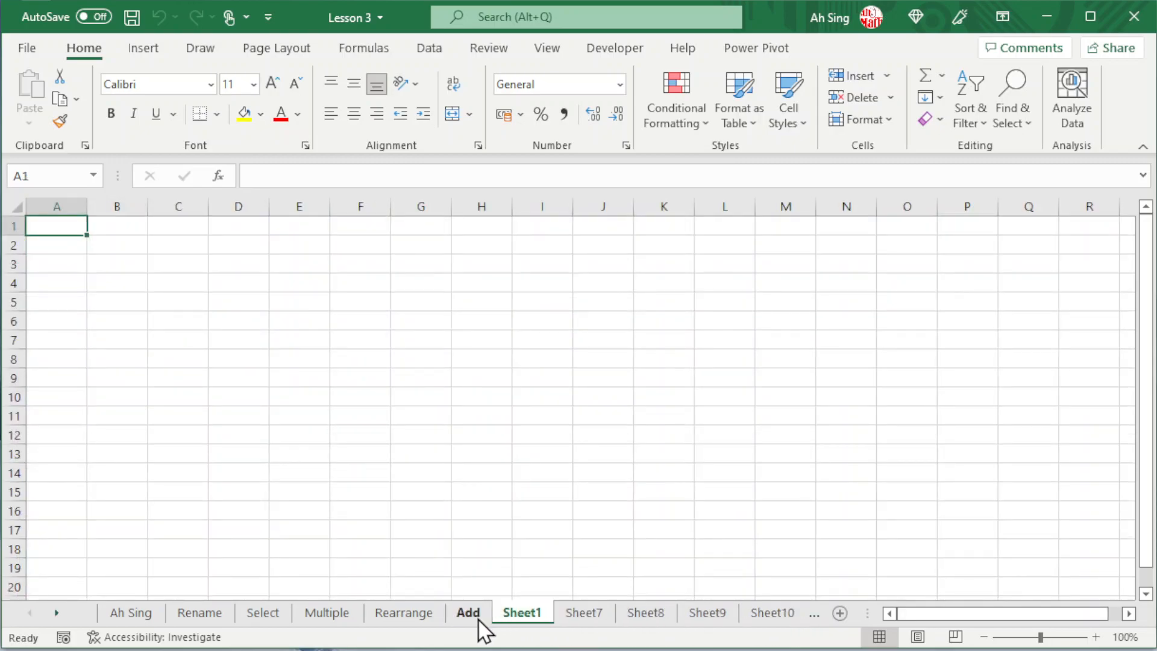
click(838, 614)
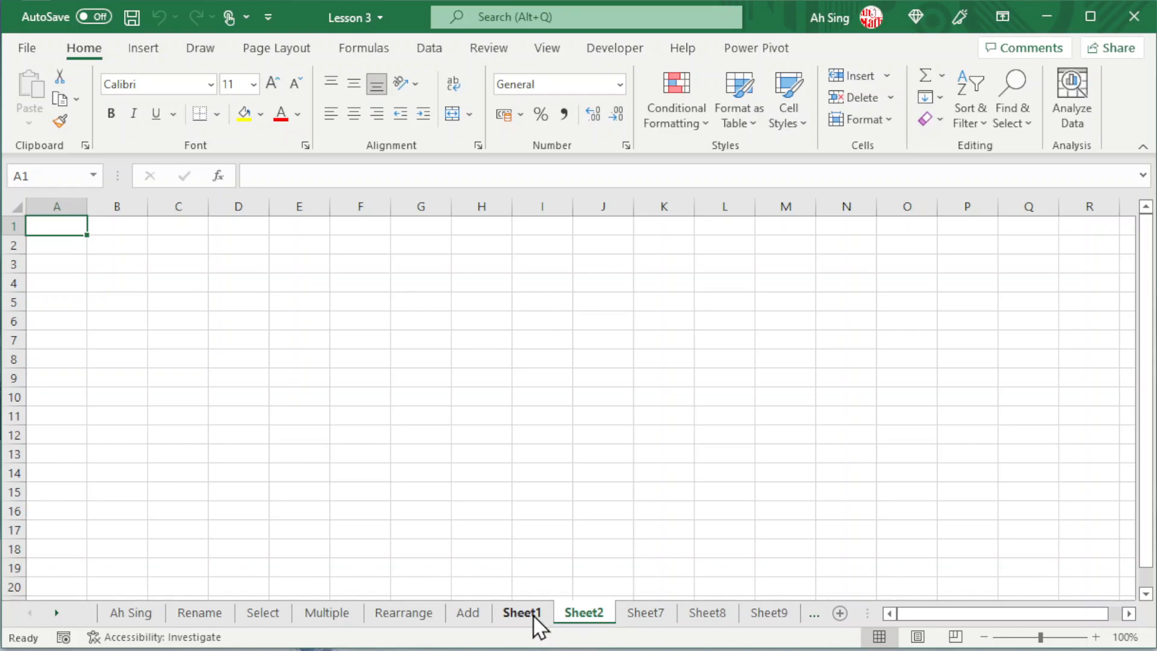
click(463, 613)
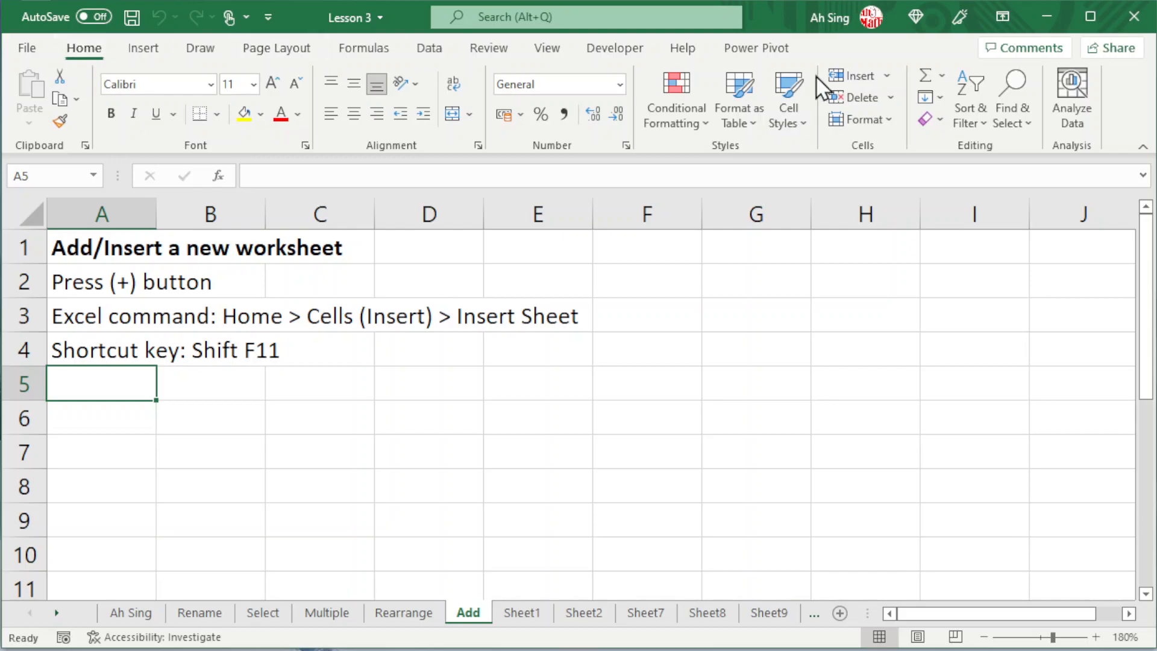
Step: Insert two more blank worksheets, each directly before the Add worksheet
click(887, 79)
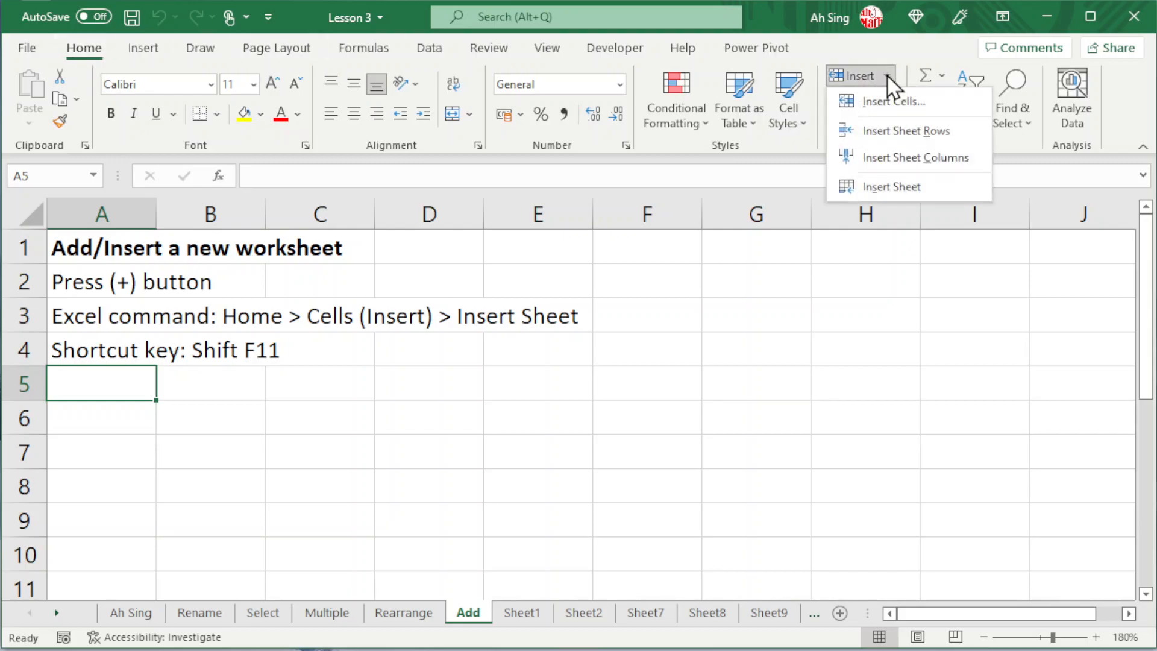
click(886, 187)
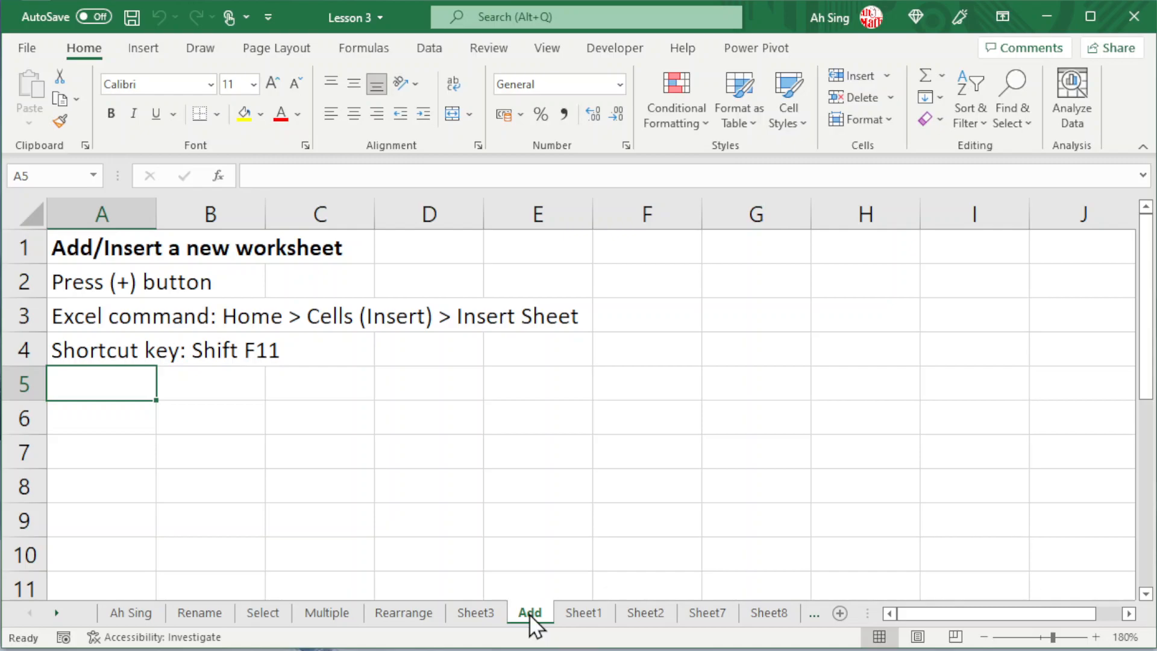
key(shift+F11)
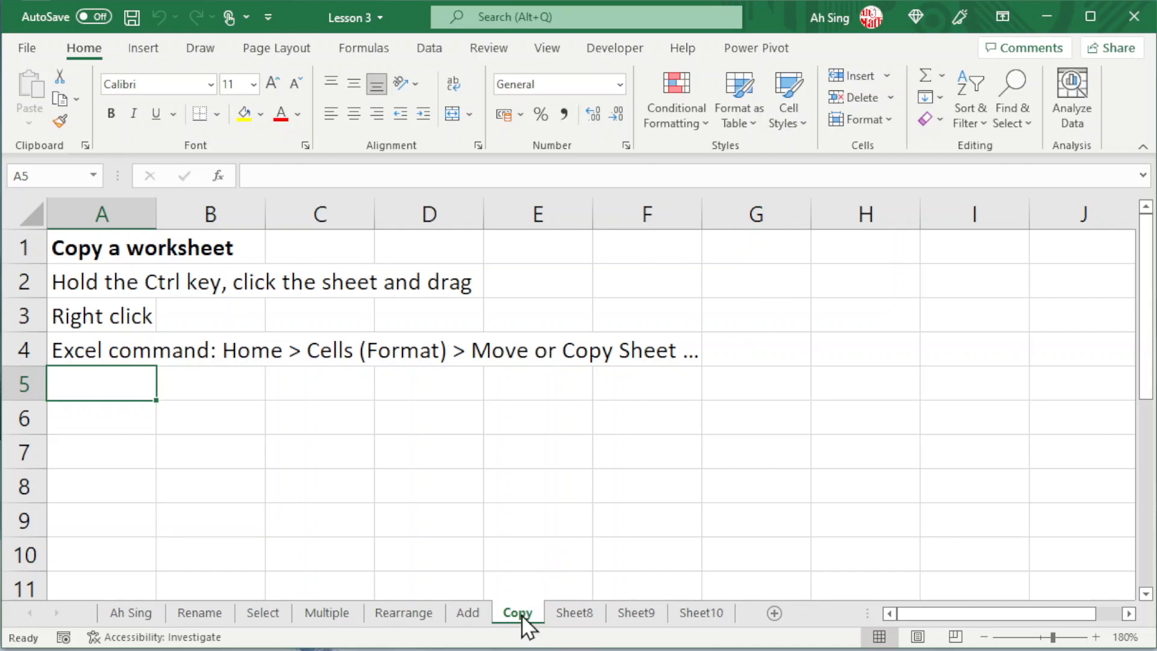
Step: Copy the Copy worksheet to between Multiple and Rearrange, and duplicate Copy (2) directly before itself with Move or Copy
drag(520, 615, 449, 602)
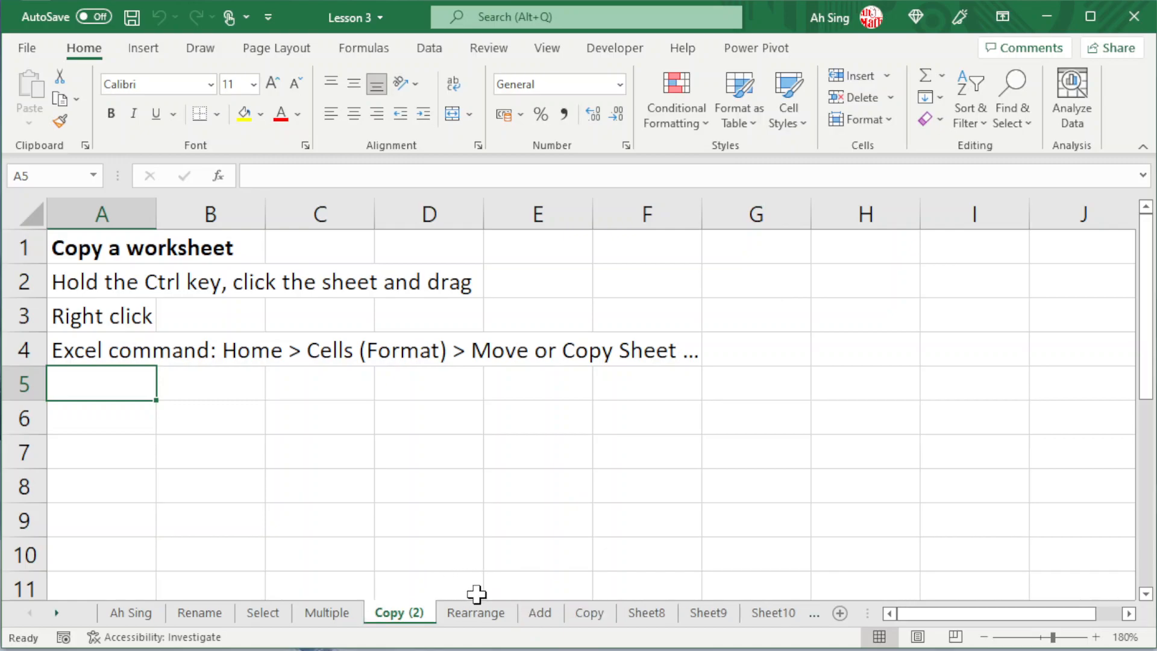
right_click(405, 616)
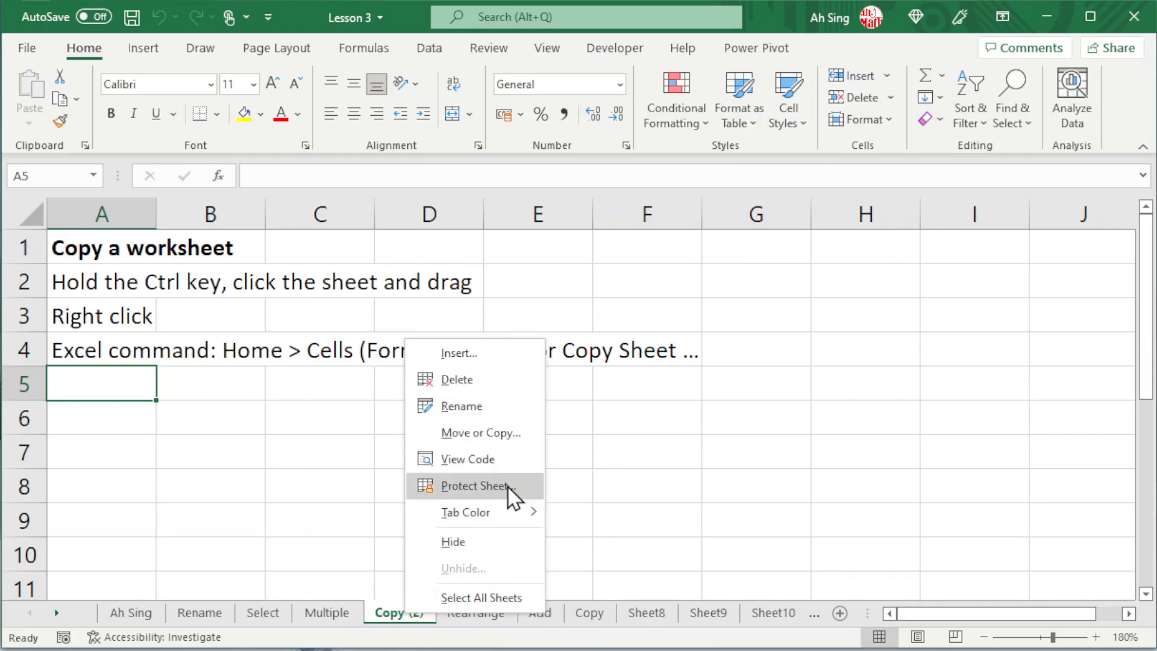
click(498, 432)
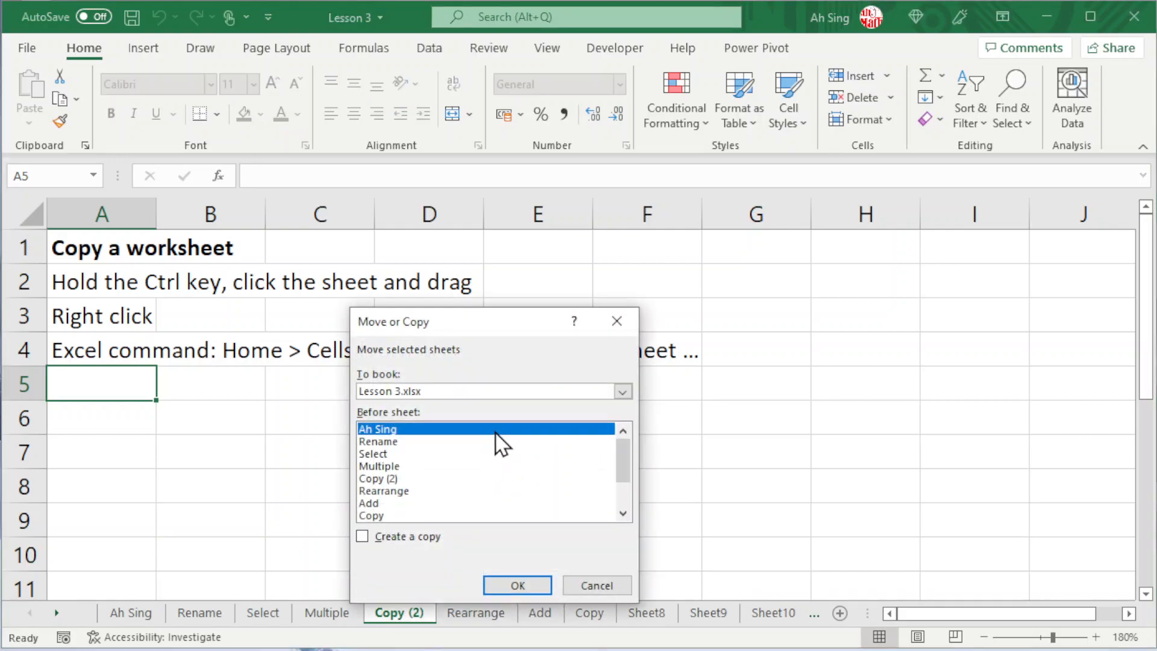
click(363, 536)
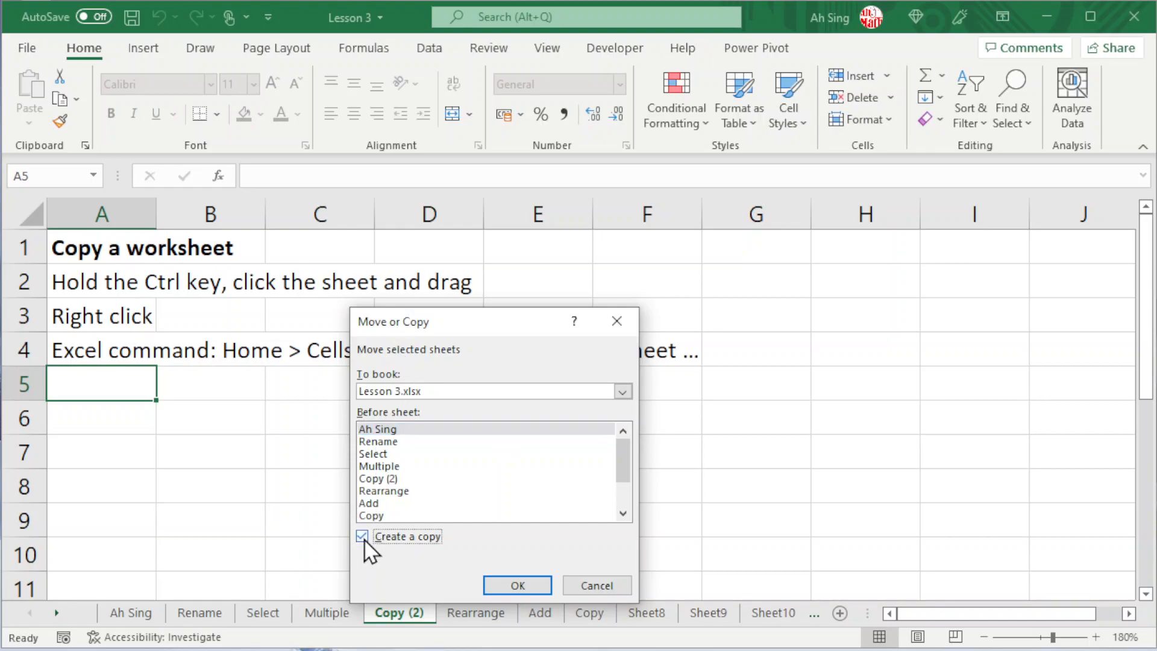
click(384, 479)
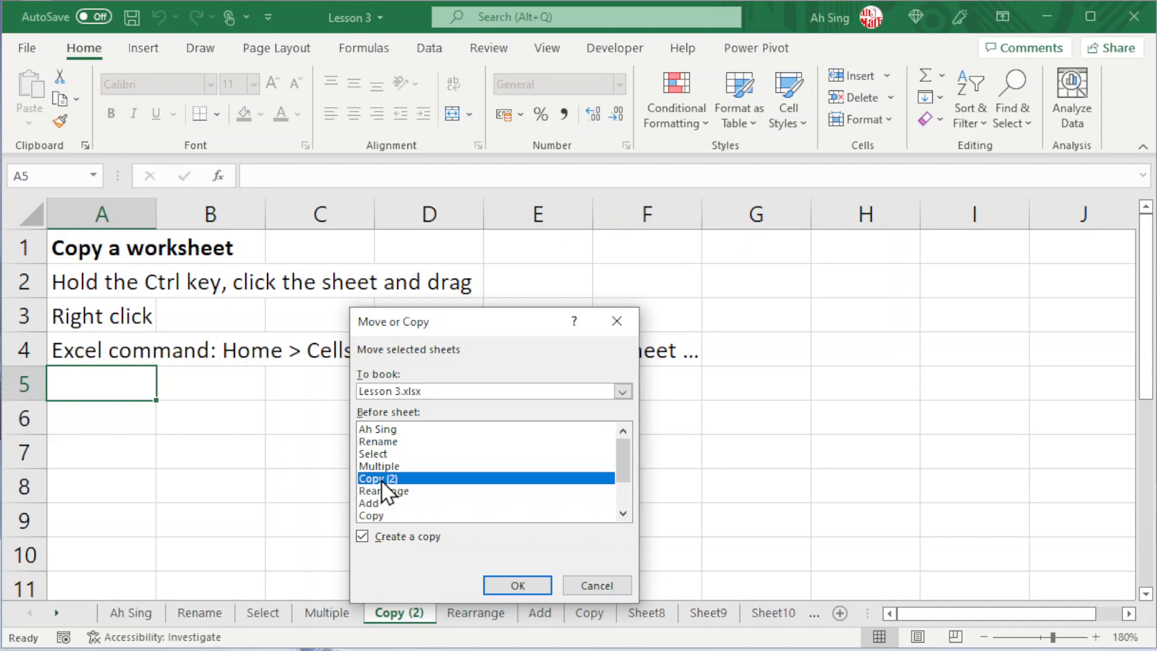
click(506, 587)
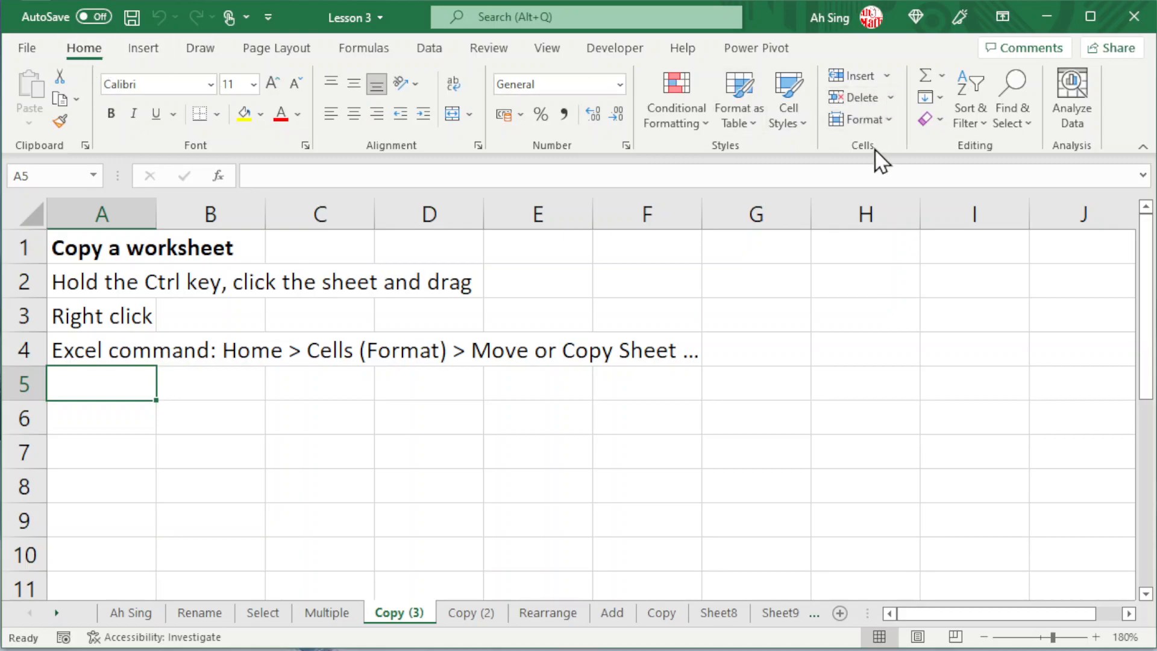
Step: Duplicate the Copy (3) worksheet directly before itself with Move or Copy Sheet
click(887, 121)
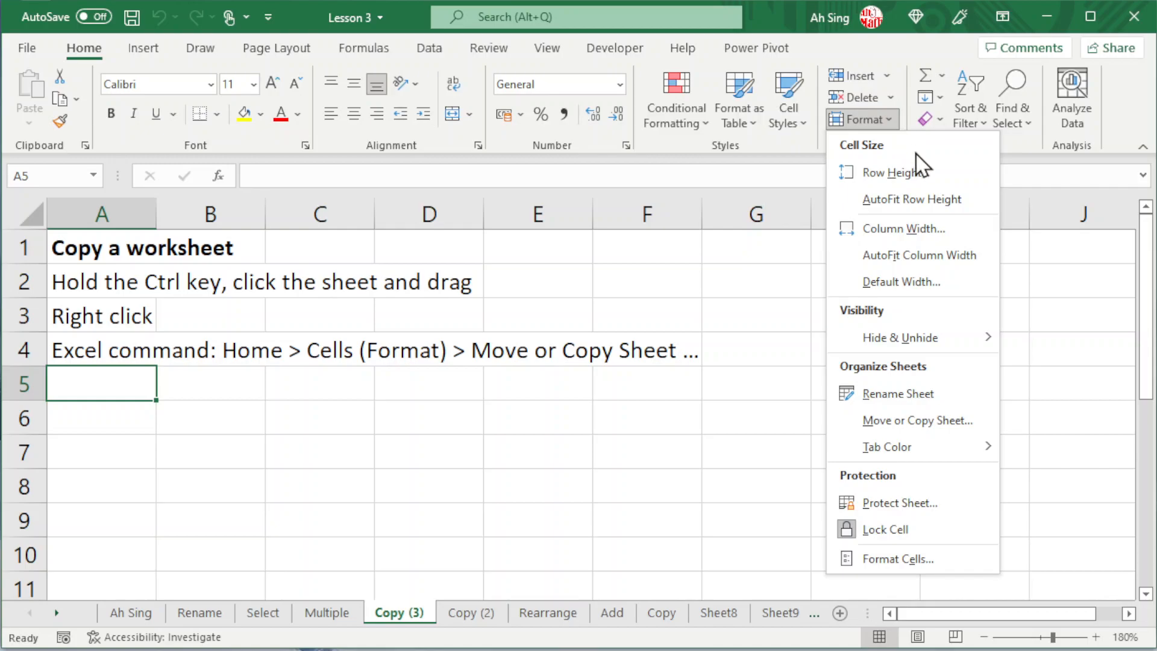
click(887, 420)
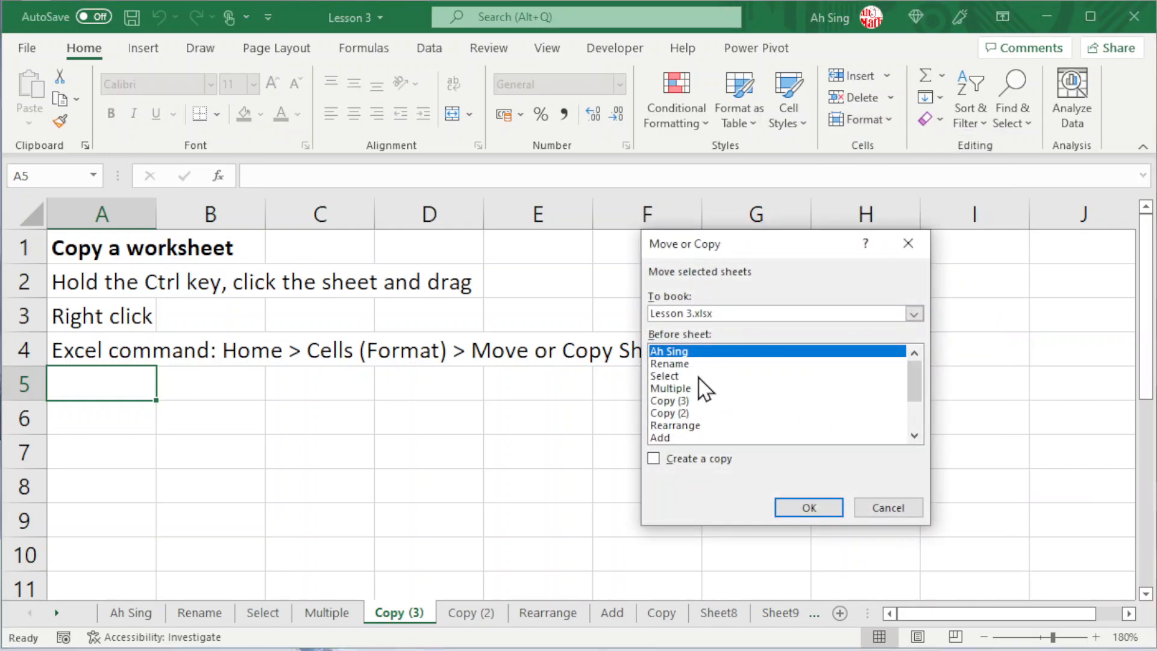
click(653, 461)
click(675, 402)
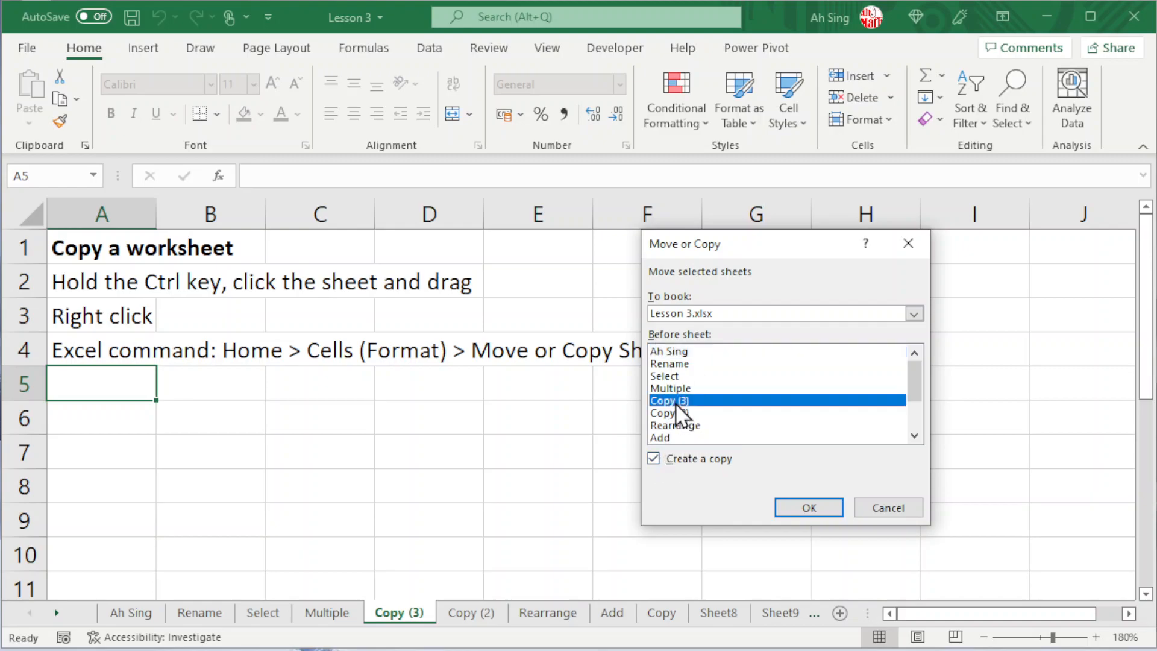
click(809, 511)
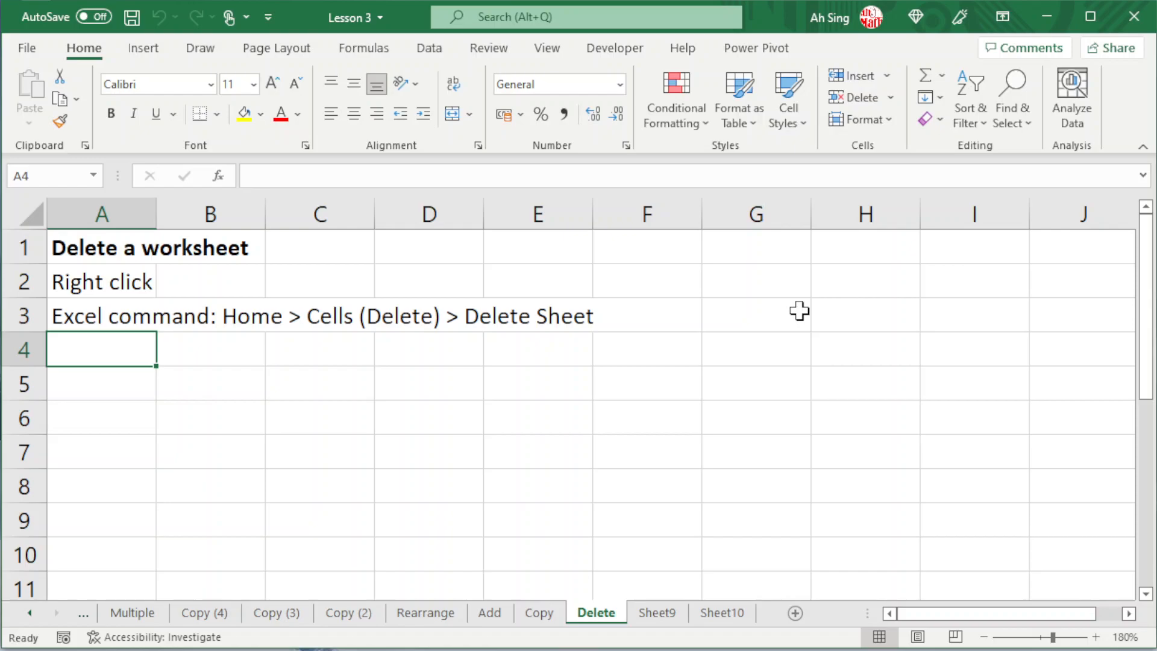
Step: Delete the duplicate worksheets Copy (4), Copy (3) and Copy (2)
right_click(204, 612)
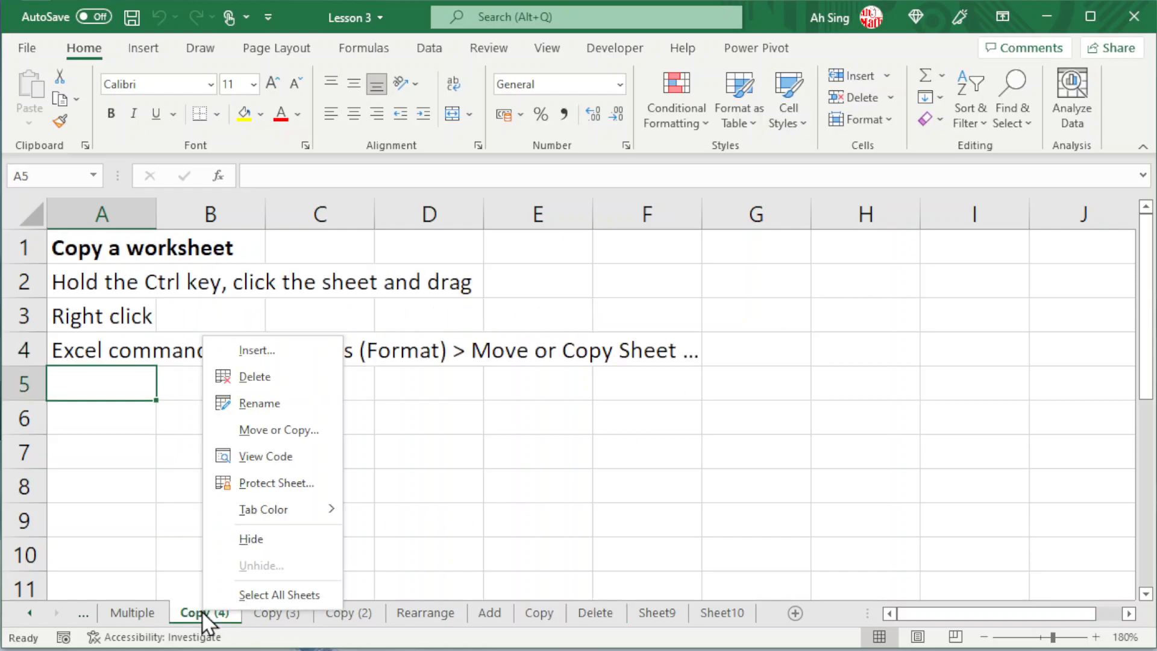
click(265, 380)
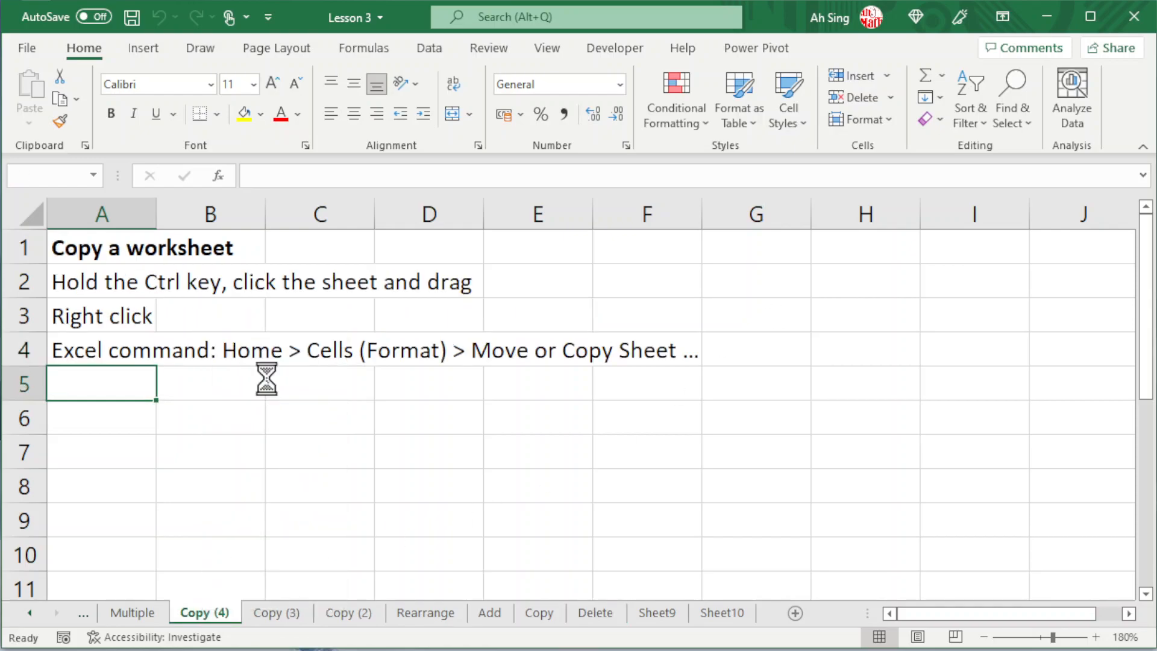
click(879, 232)
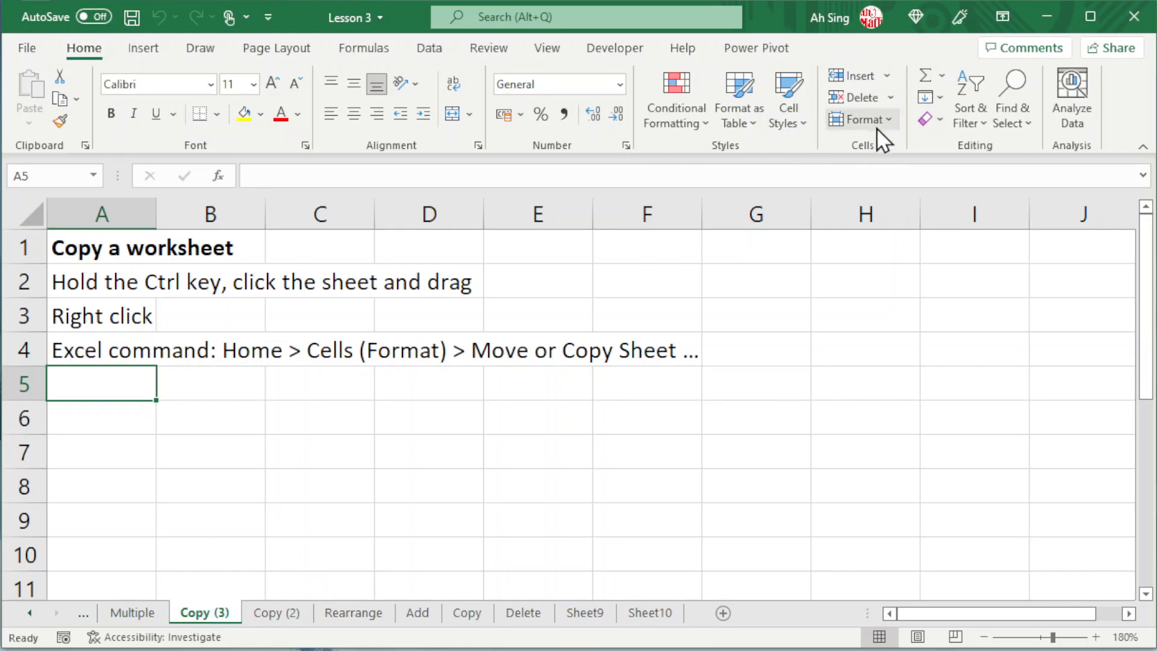
click(891, 98)
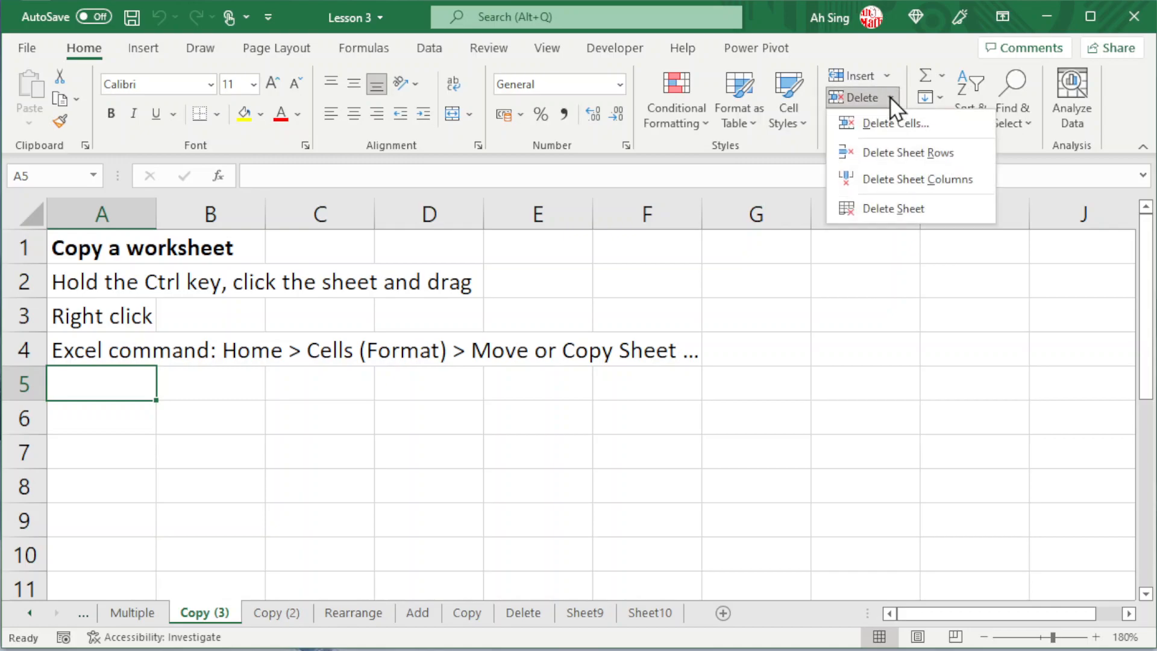
click(868, 208)
click(874, 235)
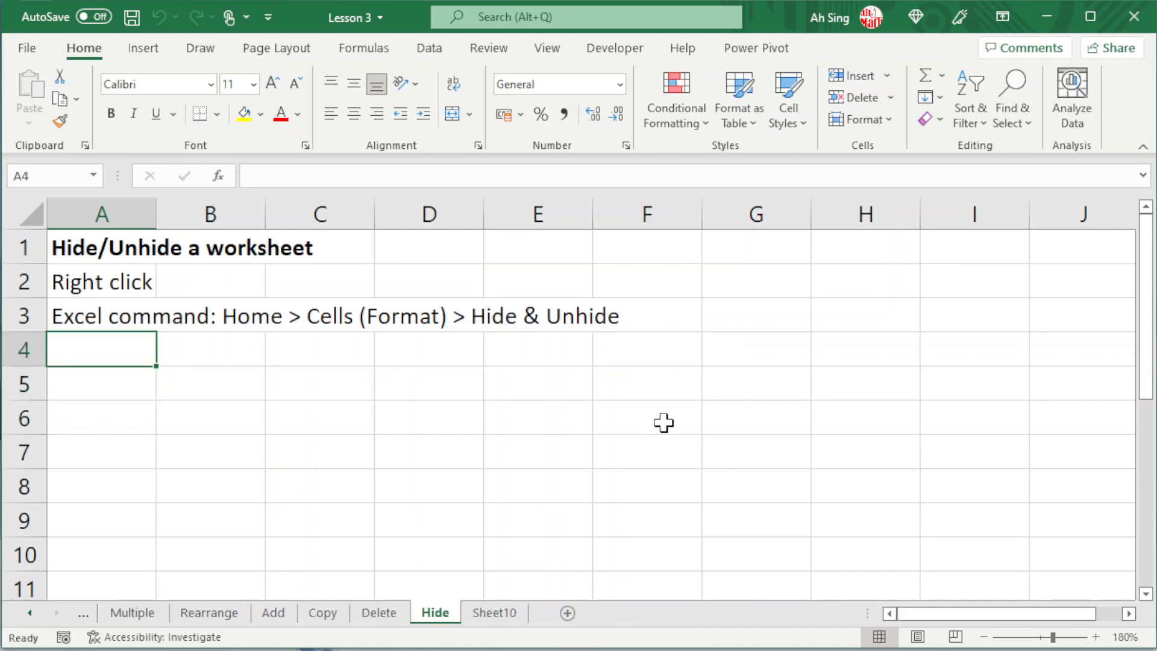
Step: Hide the Hide worksheet and unhide it from the Delete worksheet
right_click(439, 621)
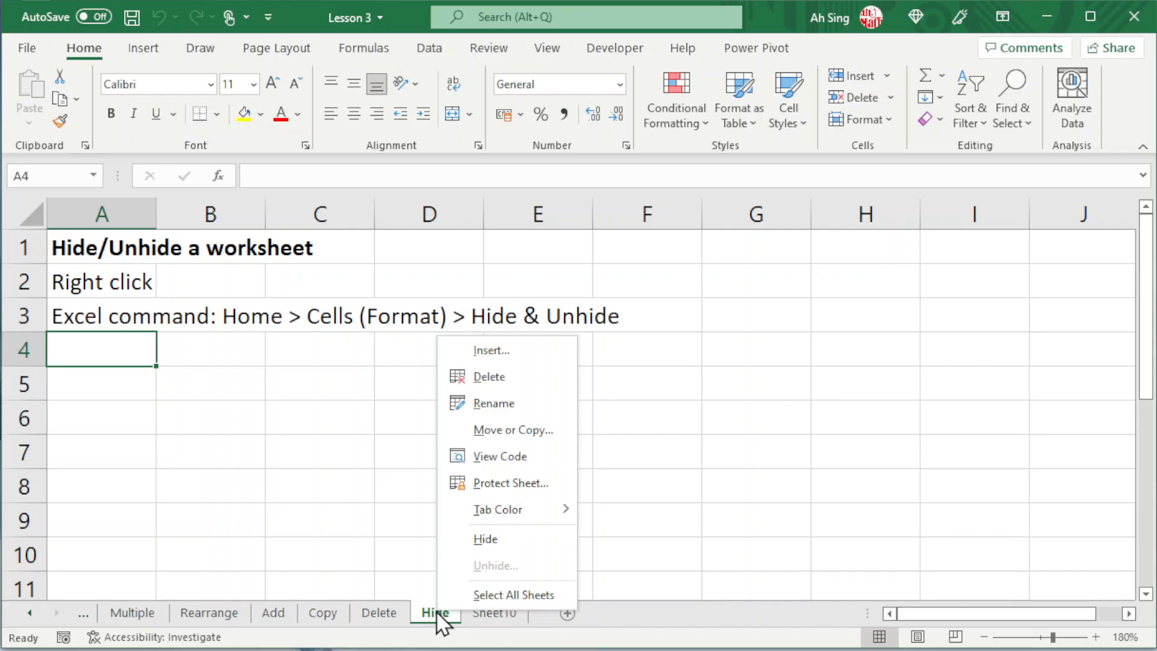
click(481, 544)
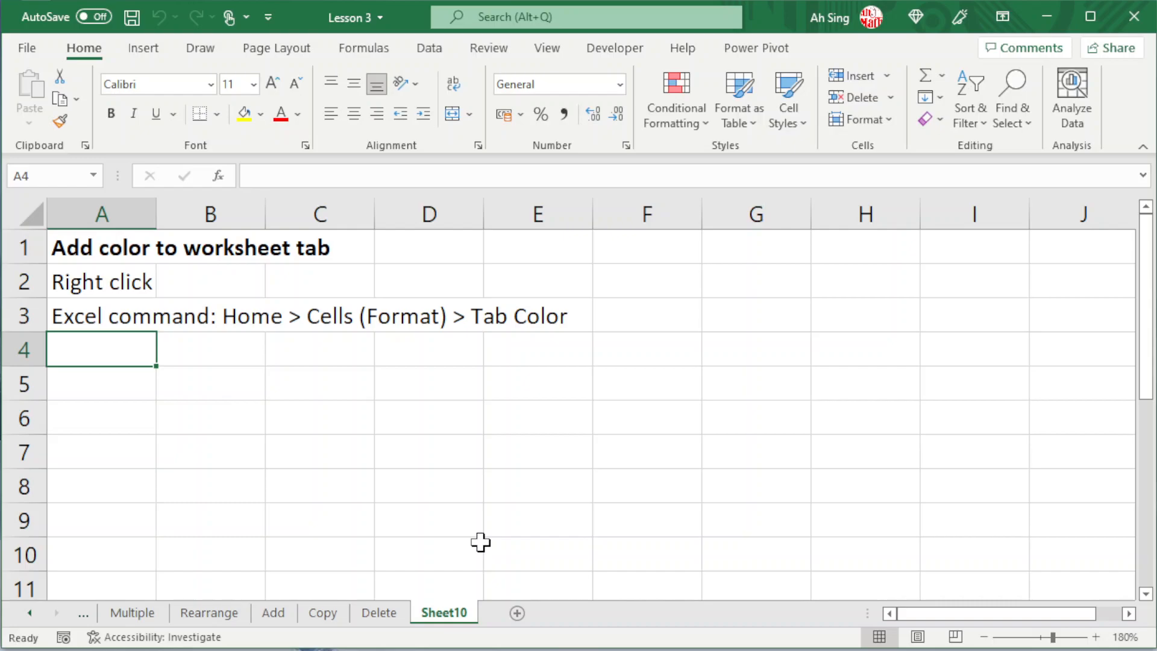
right_click(384, 613)
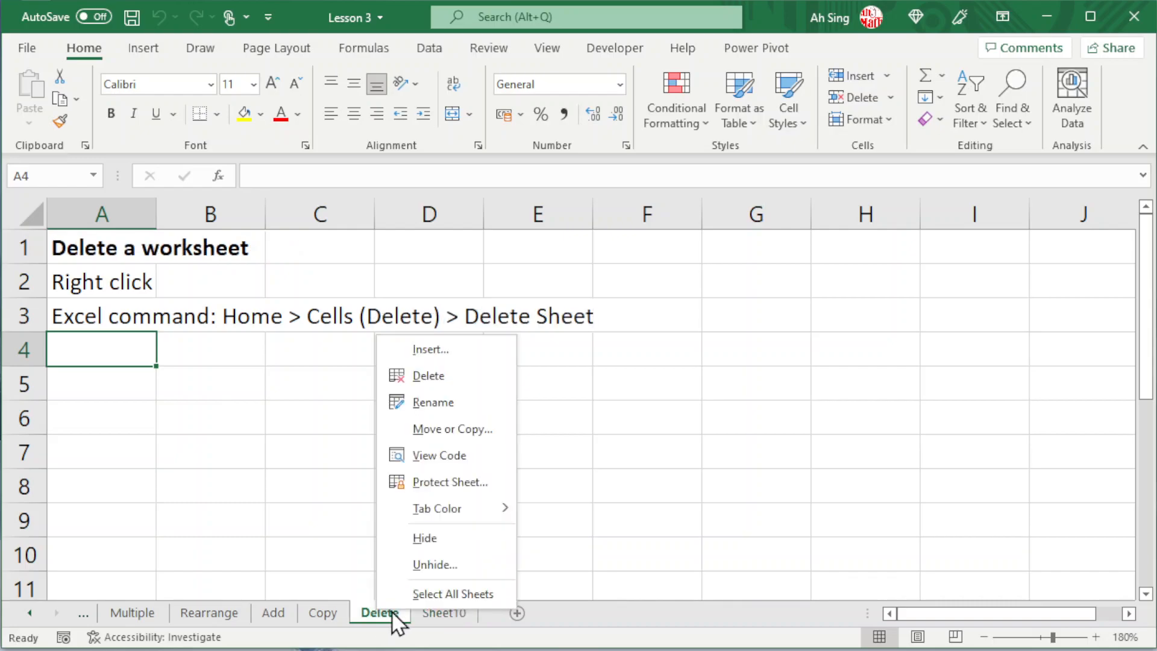
click(464, 565)
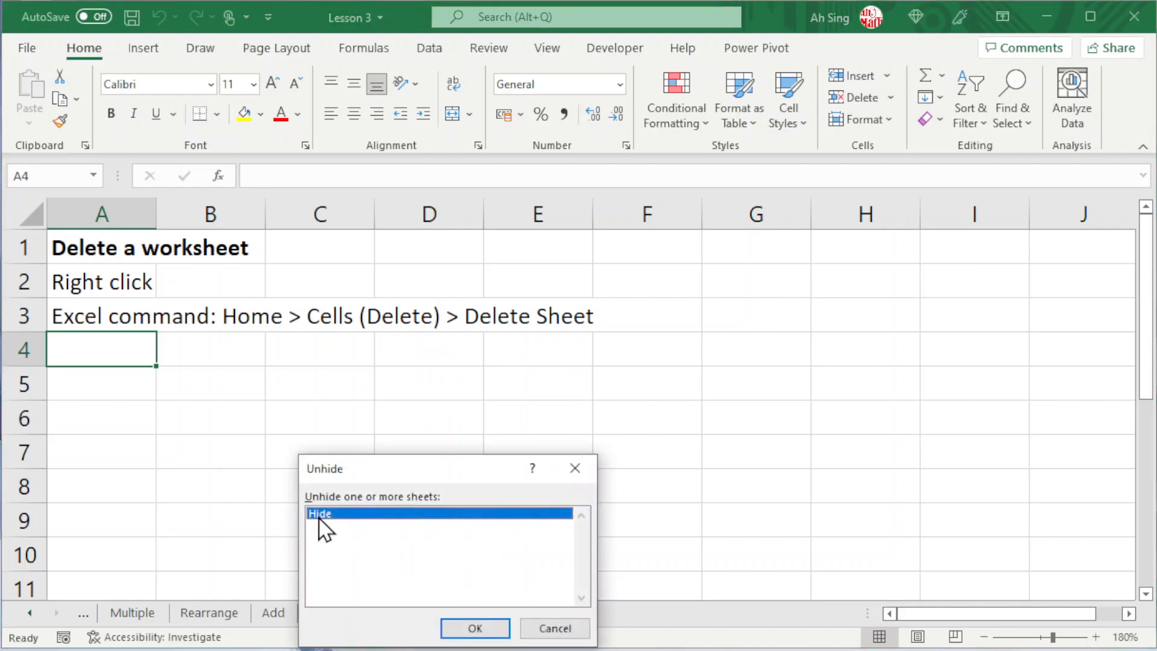
click(468, 628)
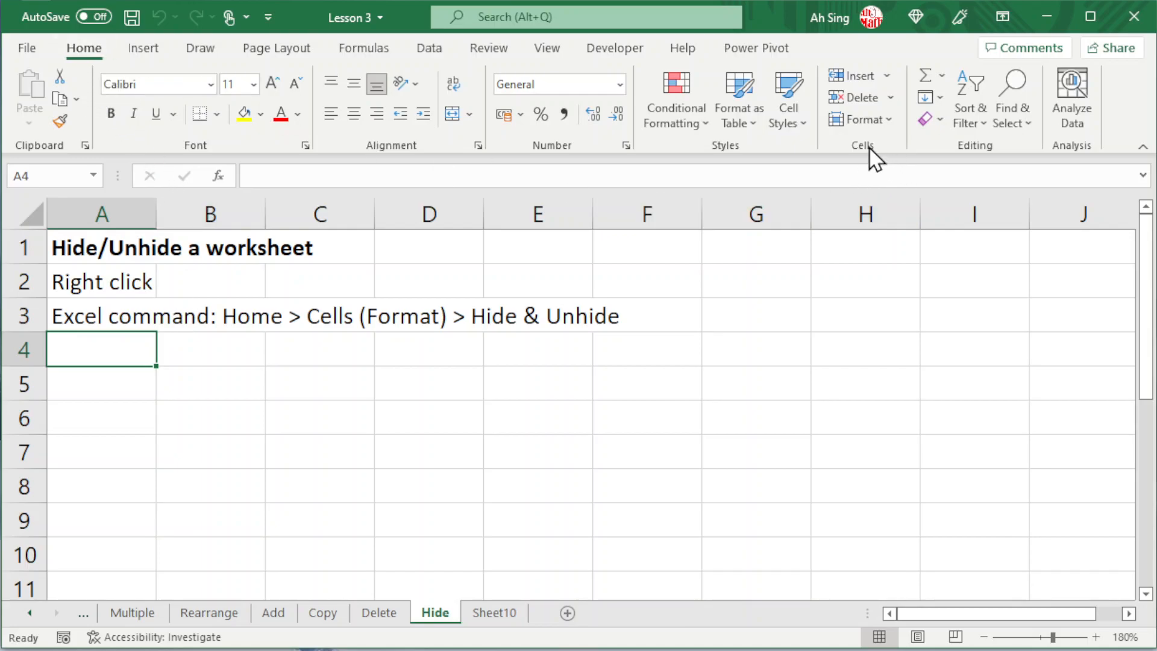
Step: Hide the Hide worksheet again with the Hide Sheet command and restore it with Unhide Sheet
click(887, 123)
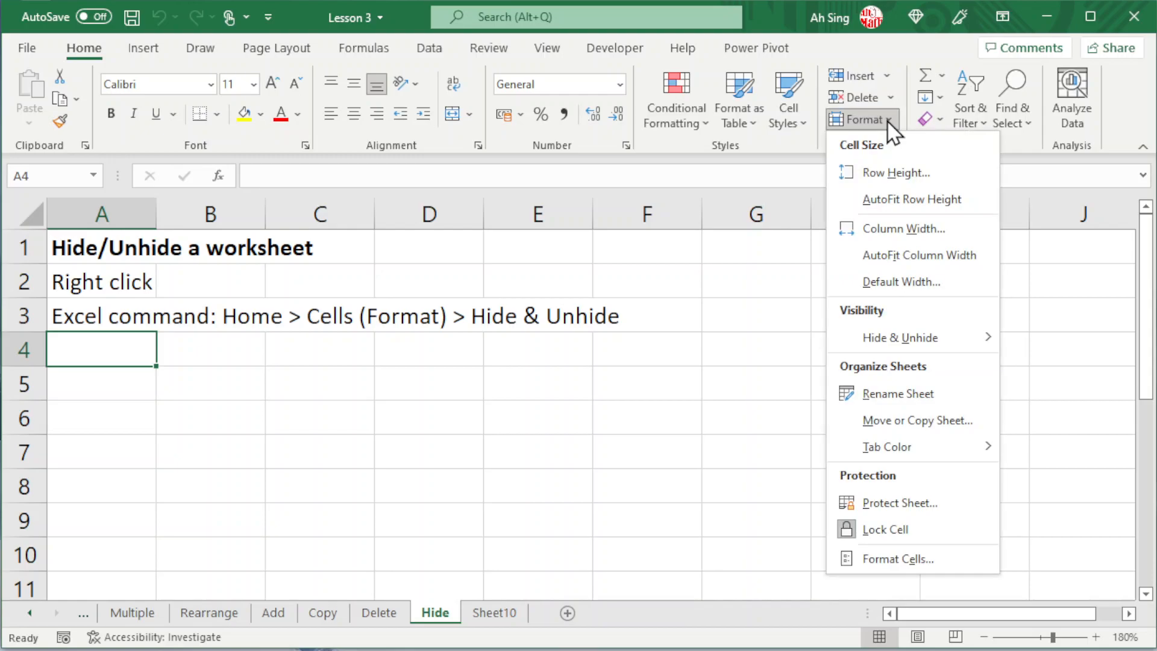
mouse_move(908, 350)
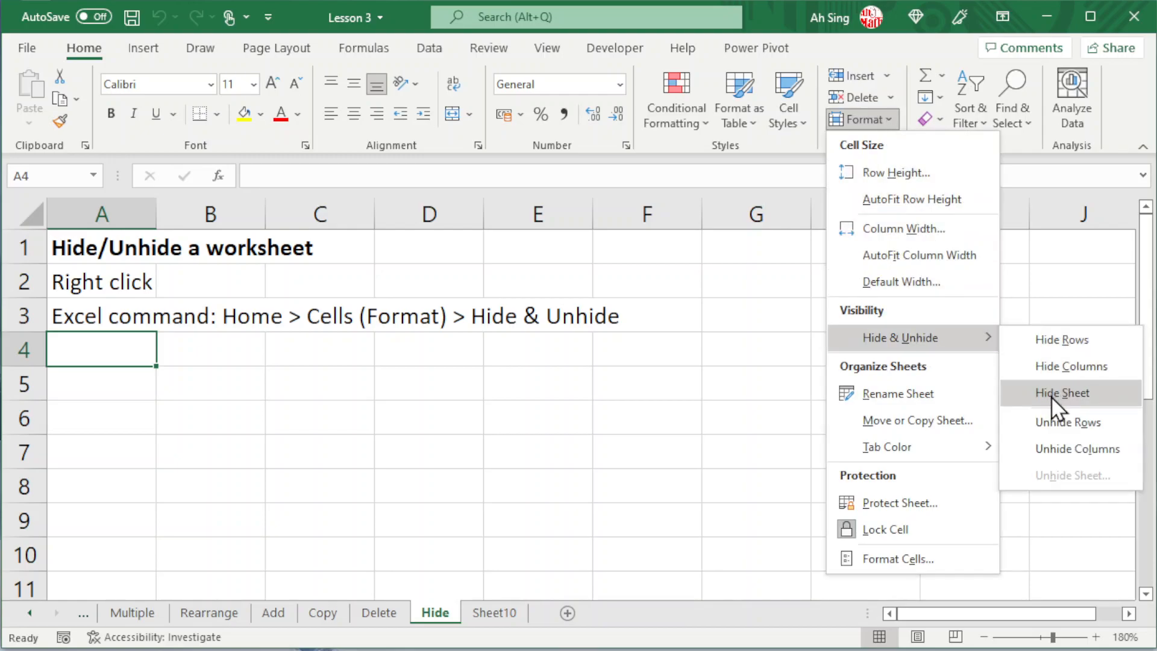
click(1053, 397)
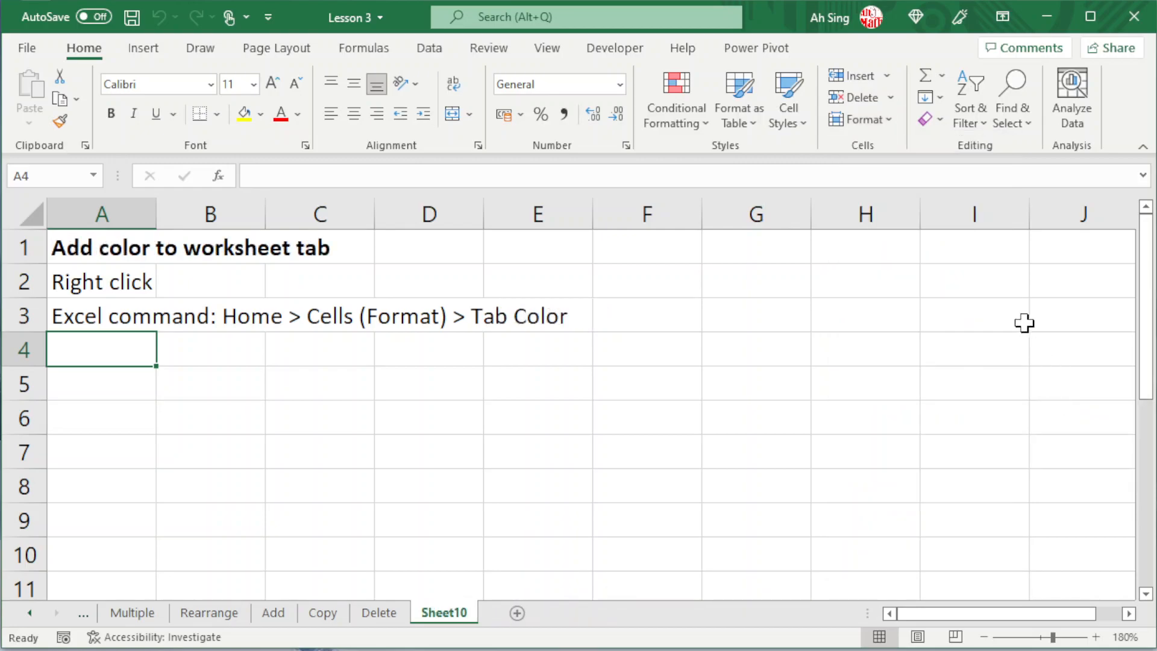
click(884, 128)
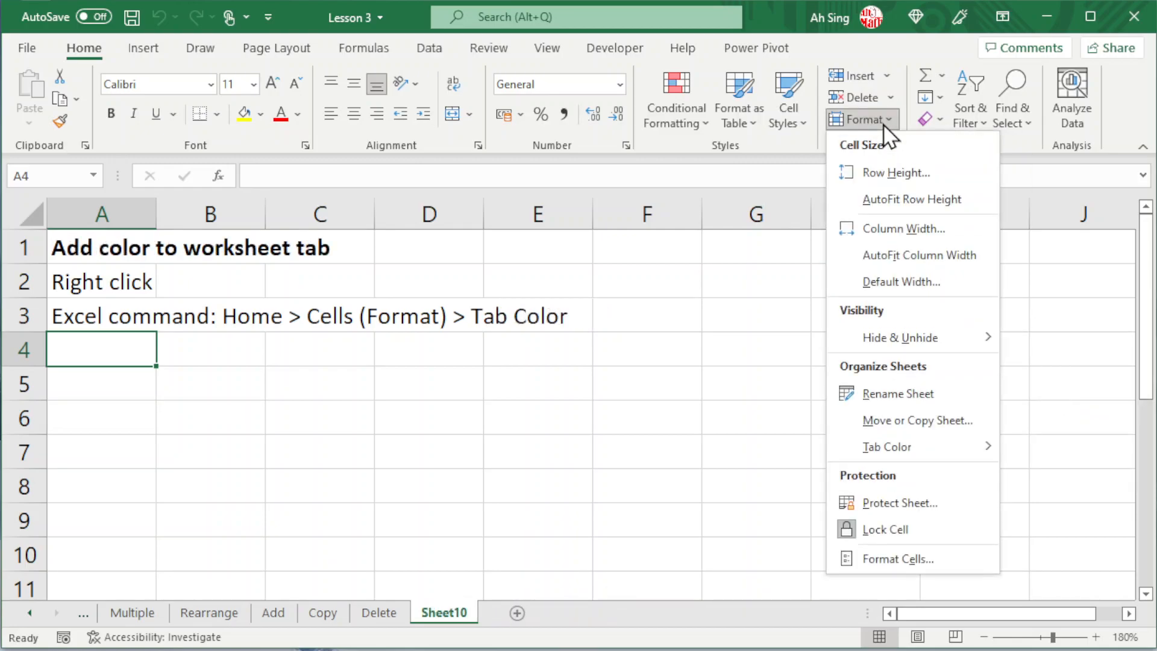
mouse_move(943, 341)
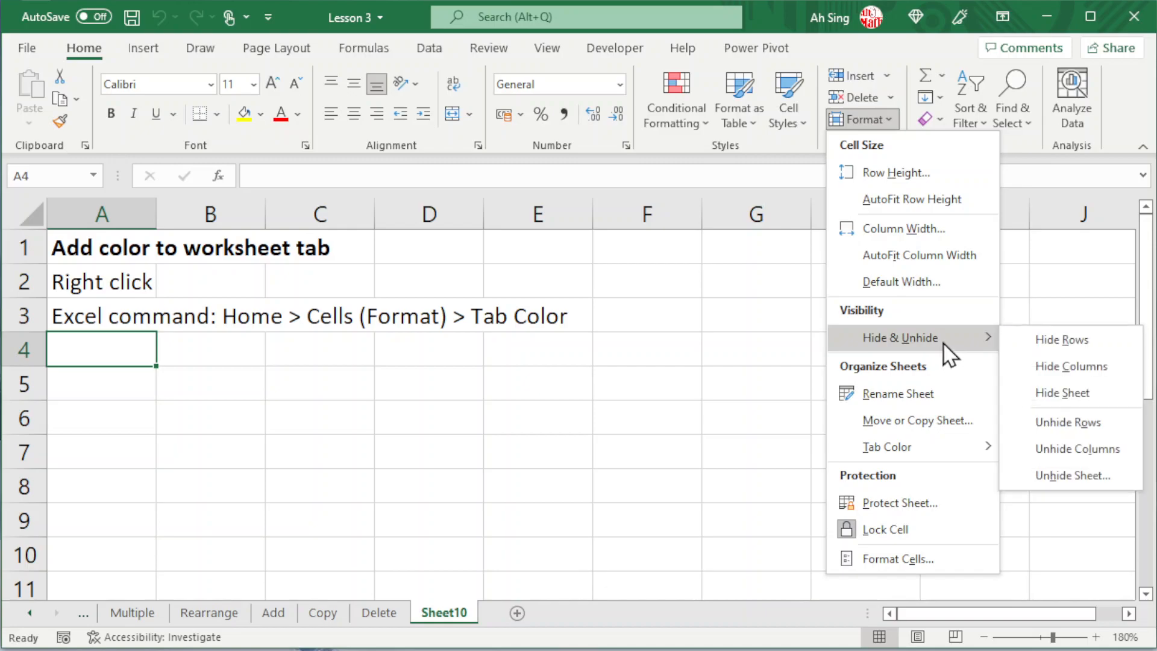
click(1047, 476)
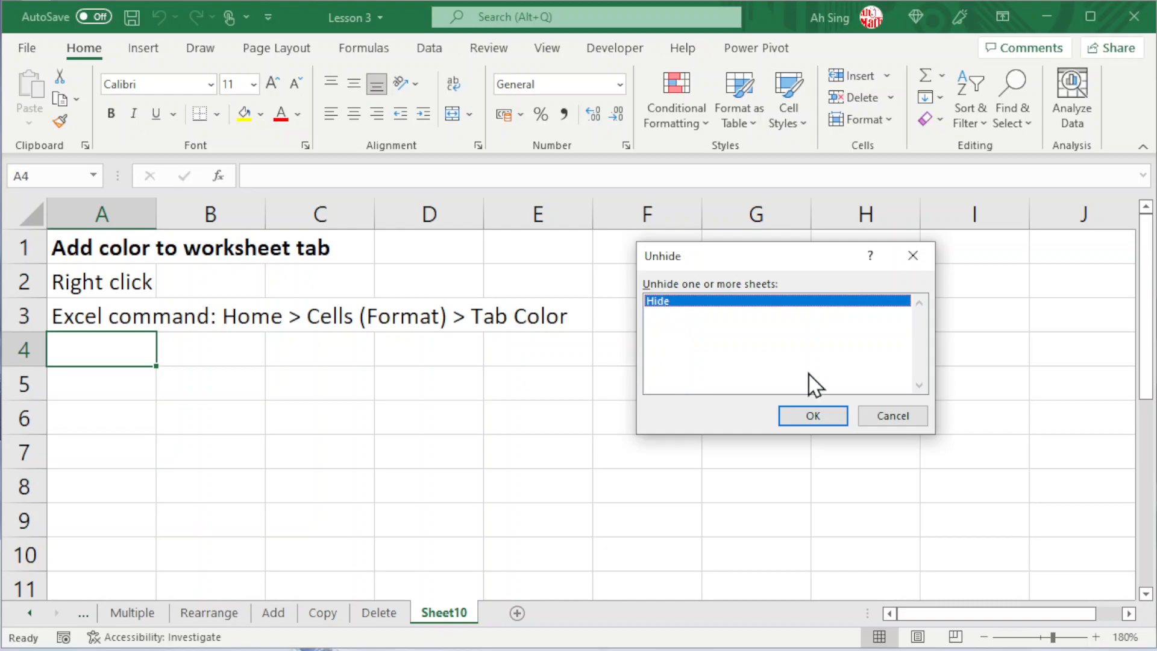
click(811, 418)
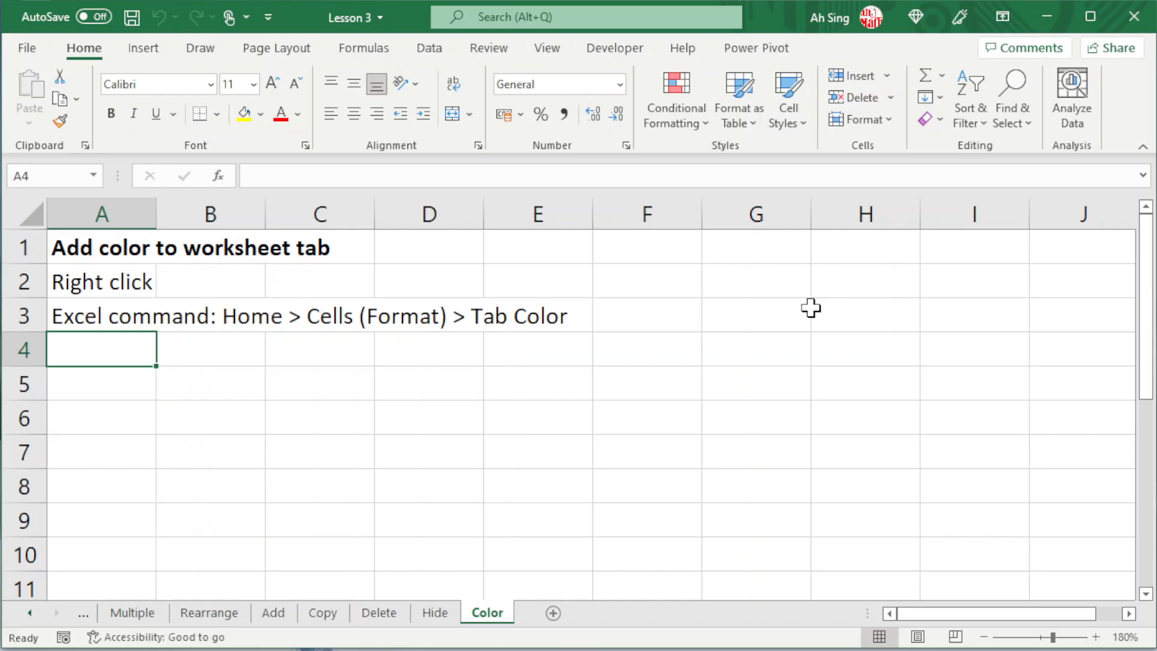
Step: Set the Color worksheet's tab color to standard red and switch to the Hide worksheet to check it
right_click(488, 614)
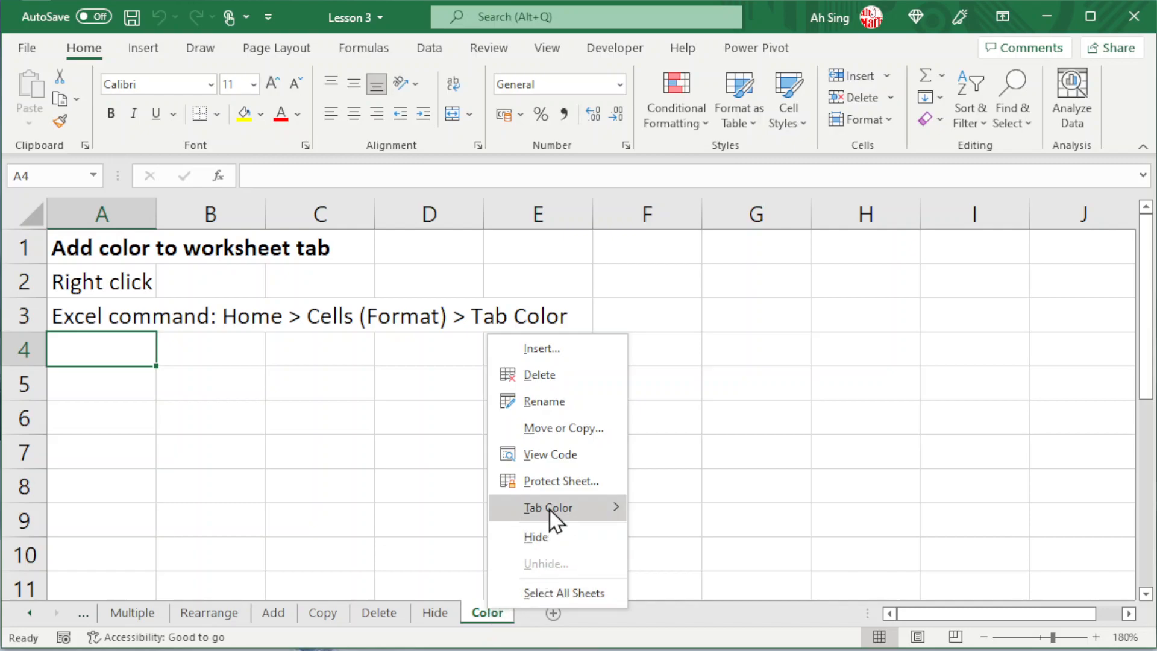
mouse_move(548, 514)
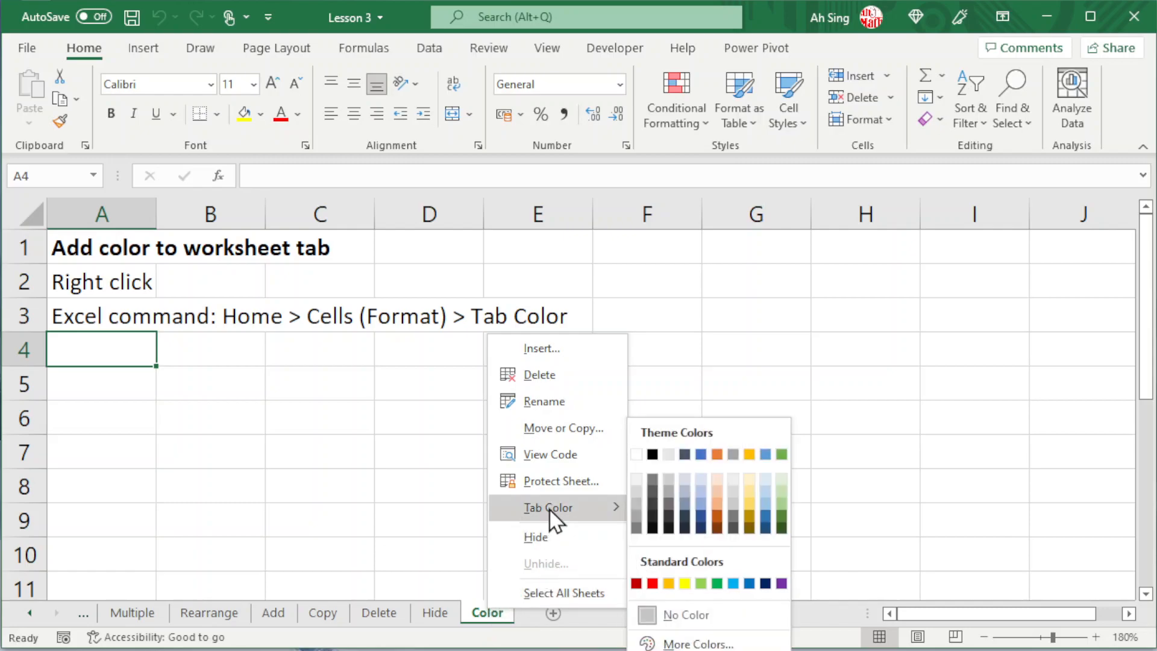
click(653, 584)
click(447, 613)
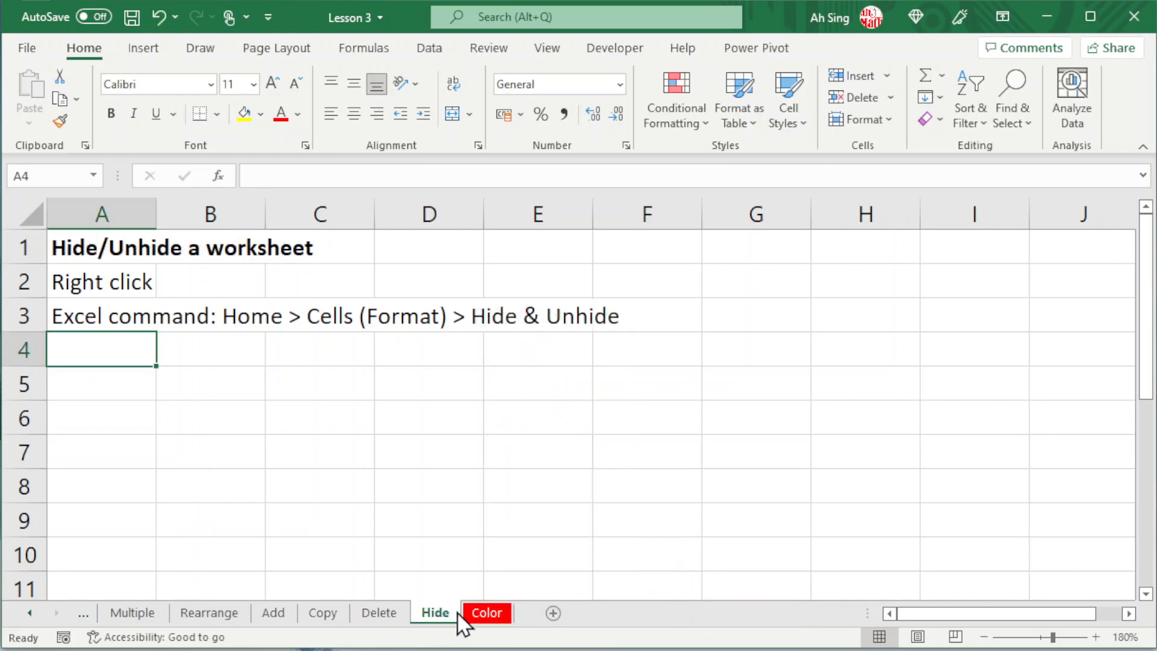
Step: Return to the Color worksheet, set its tab color to standard green, and switch to the Hide worksheet to check it
click(490, 614)
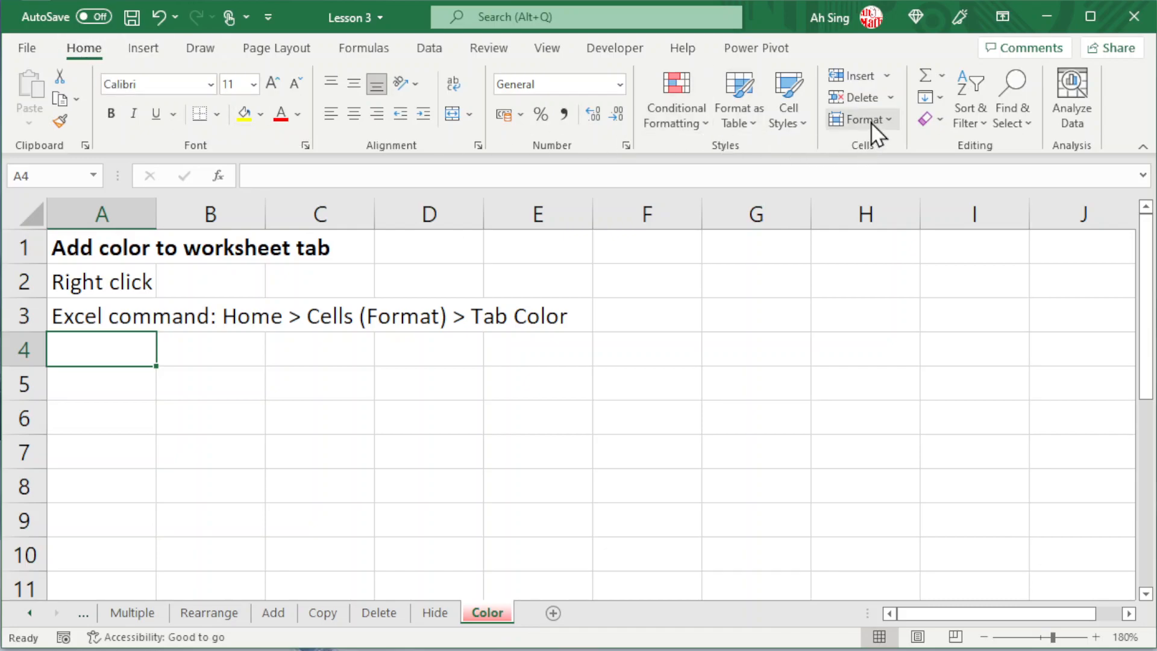
click(889, 126)
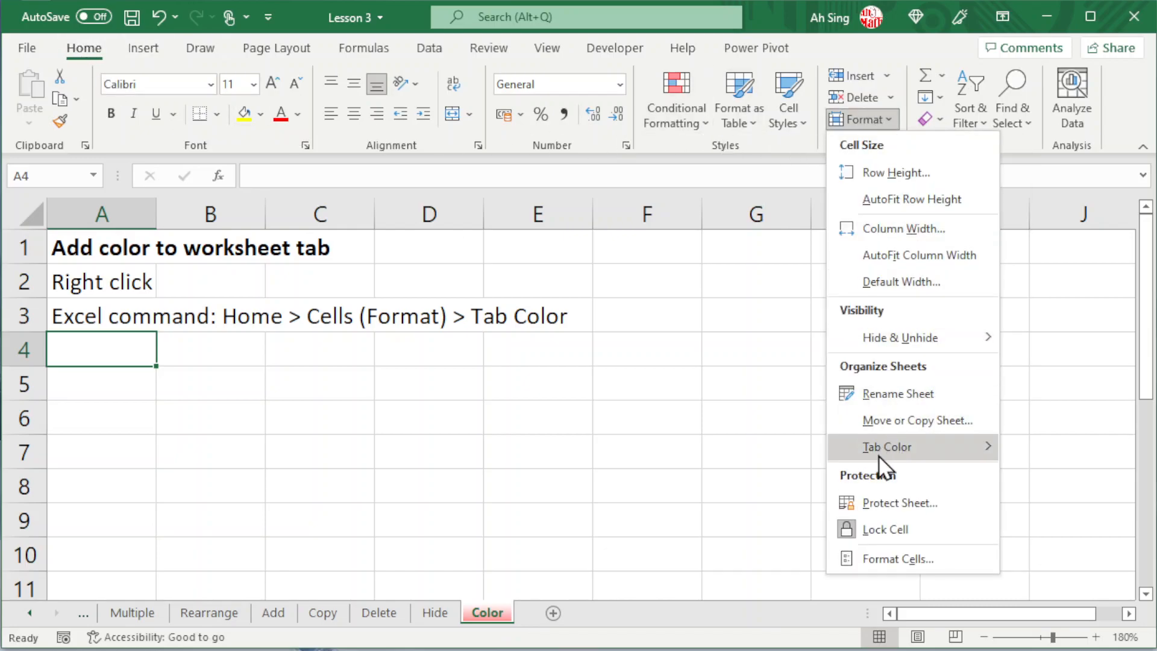
mouse_move(883, 464)
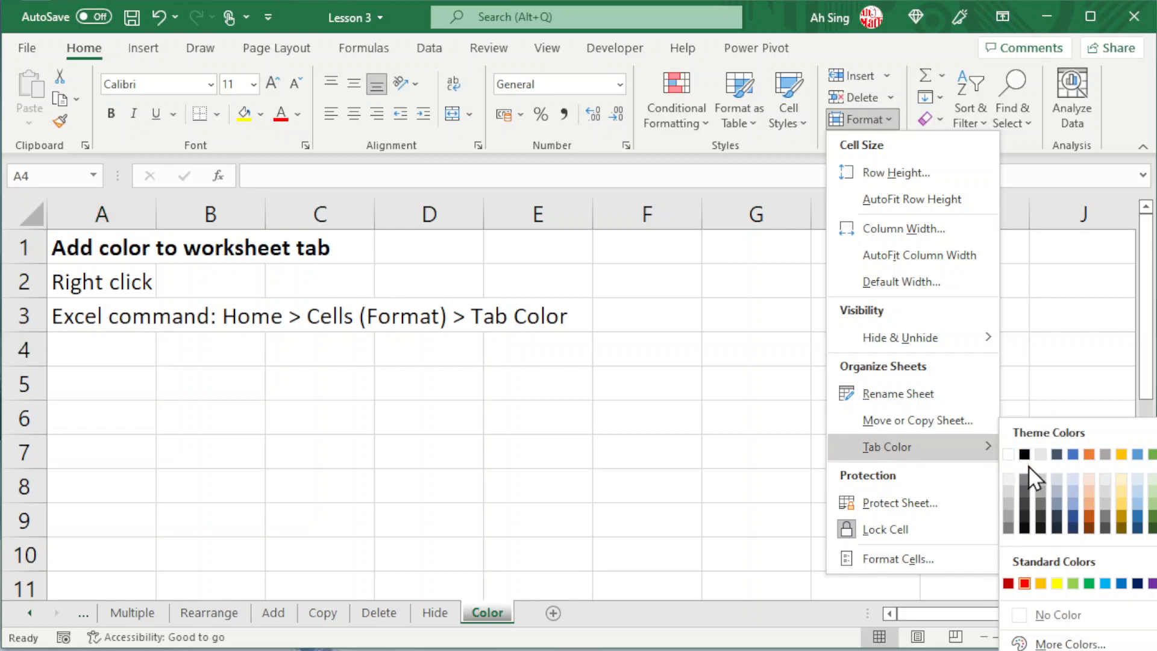
click(1090, 584)
click(437, 615)
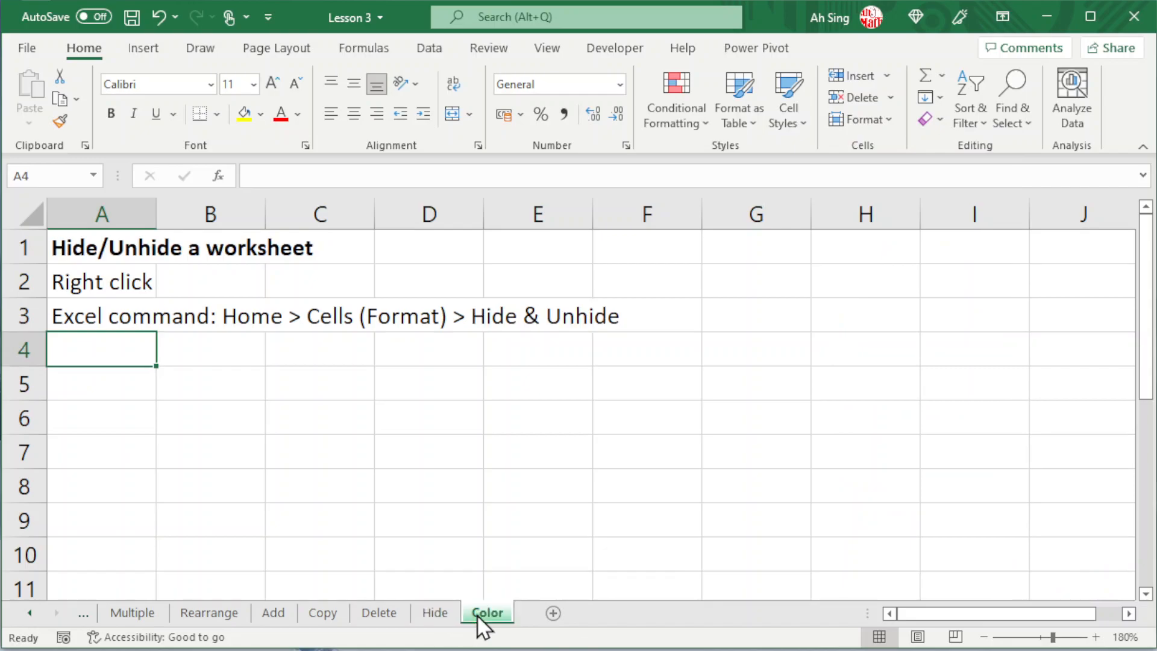